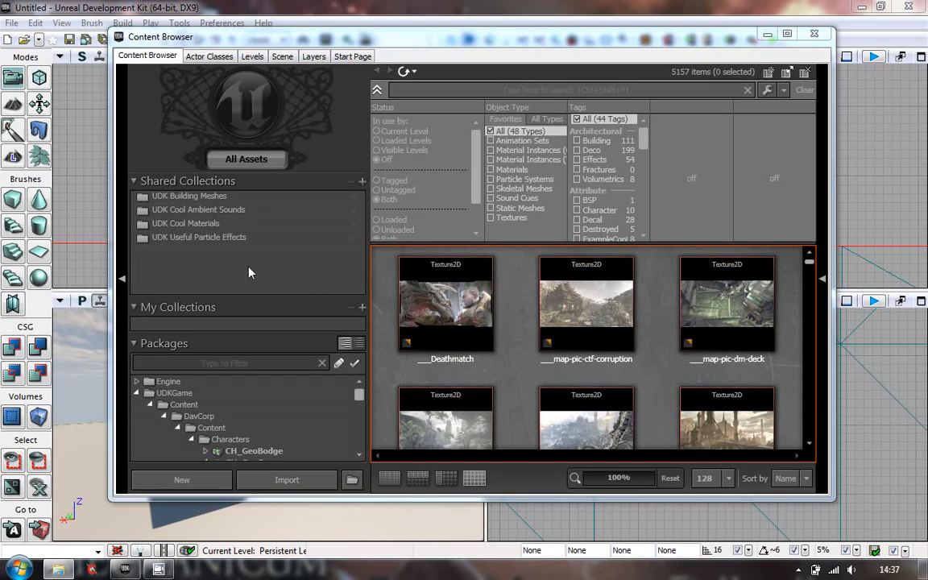
- Collapse the CH_GeoGuy package and the Characters and Maps folders in the package tree, and make the Content Browser window taller
{"action": "mouse_move", "coordinate": [541, 306]}
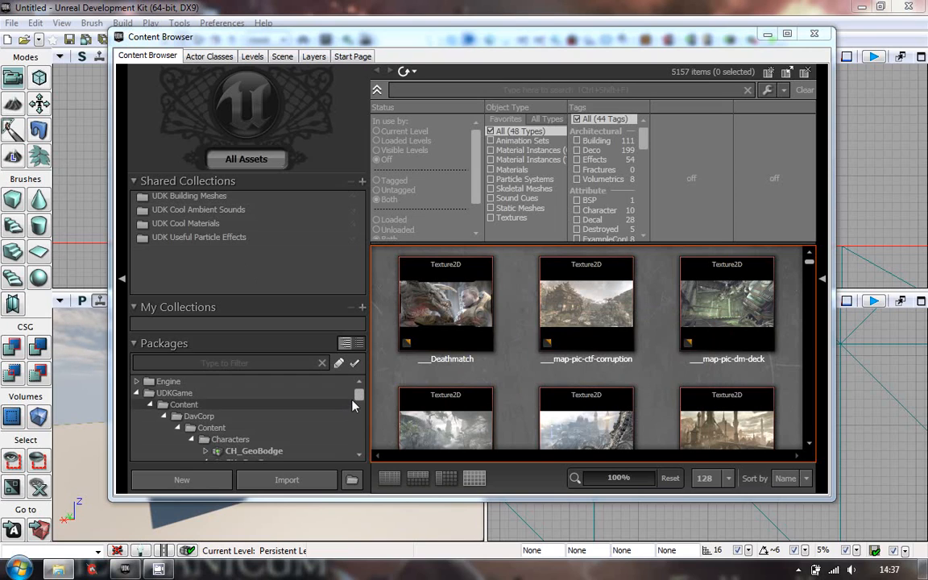
{"action": "left_click_drag", "start_coordinate": [360, 400], "coordinate": [361, 404]}
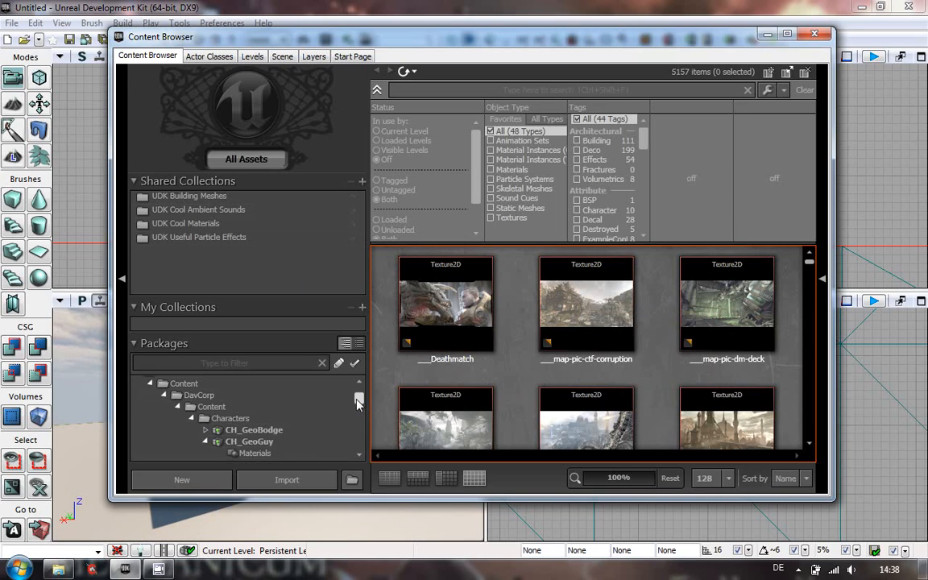
{"action": "left_click", "coordinate": [206, 443]}
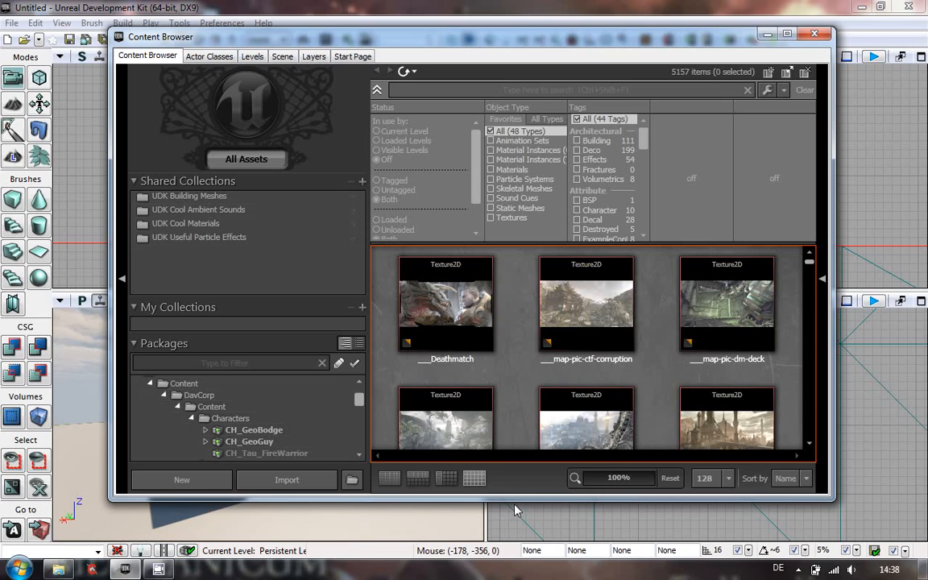
{"action": "left_click_drag", "start_coordinate": [516, 500], "coordinate": [516, 523]}
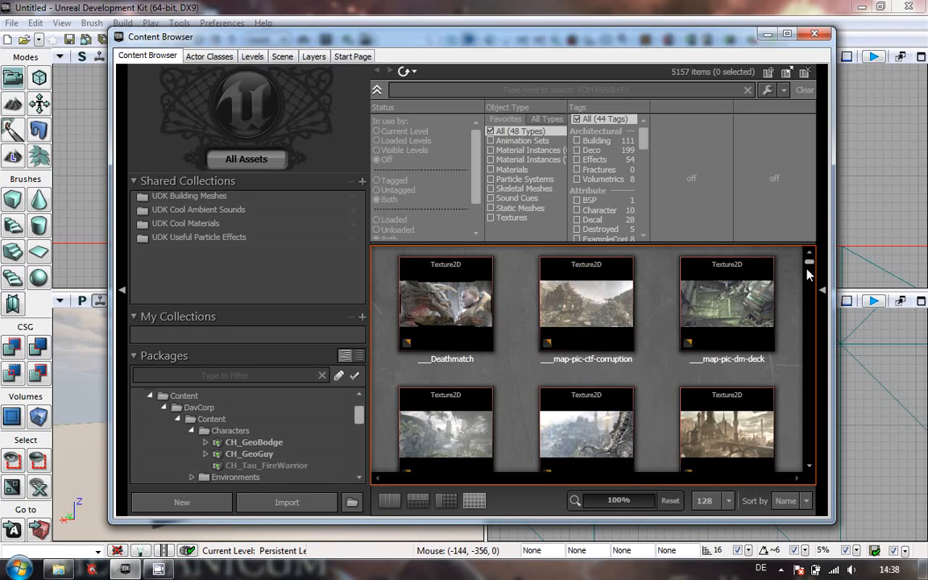
{"action": "scroll", "coordinate": [809, 266], "scroll_direction": "down", "scroll_amount": 3}
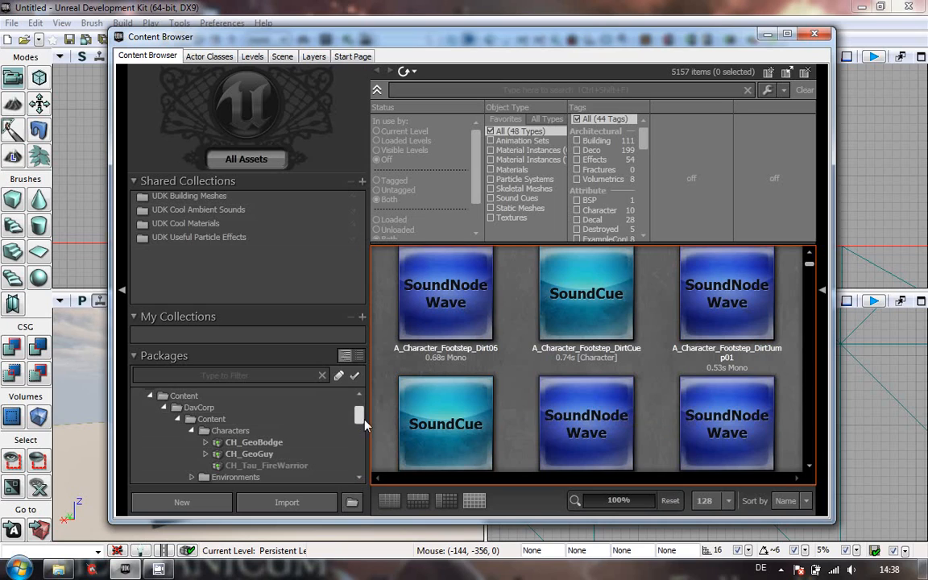
{"action": "left_click", "coordinate": [192, 431]}
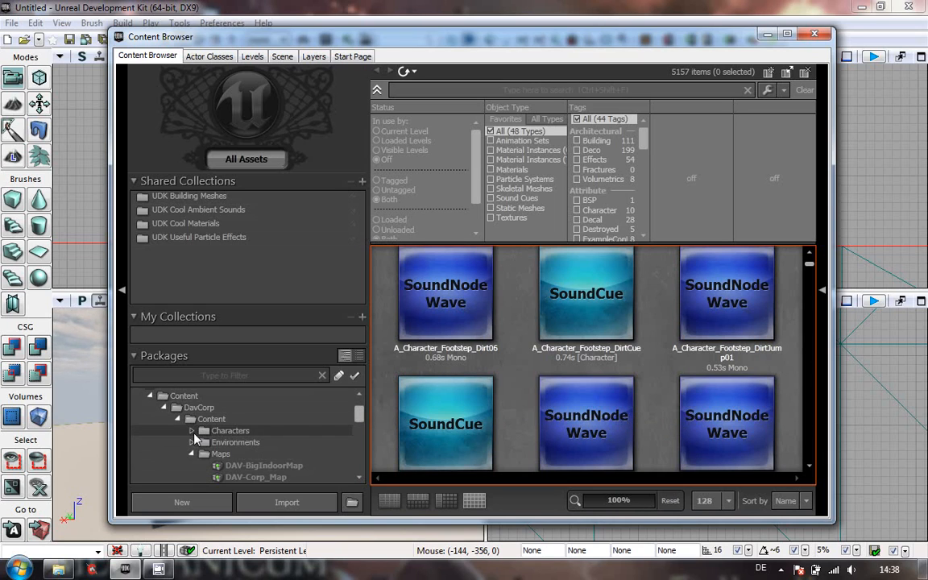
{"action": "left_click", "coordinate": [192, 454]}
{"action": "left_click_drag", "start_coordinate": [359, 418], "coordinate": [360, 424]}
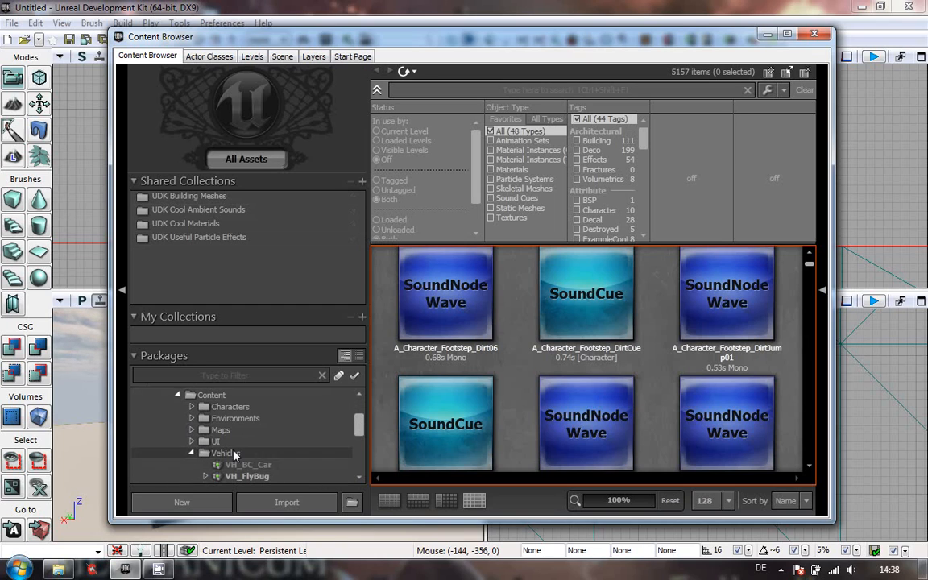
- Enlarge the Packages section by shrinking both collections sections, and bring the packages in the DavCorp Vehicles folder into view
{"action": "left_click_drag", "start_coordinate": [307, 311], "coordinate": [317, 250]}
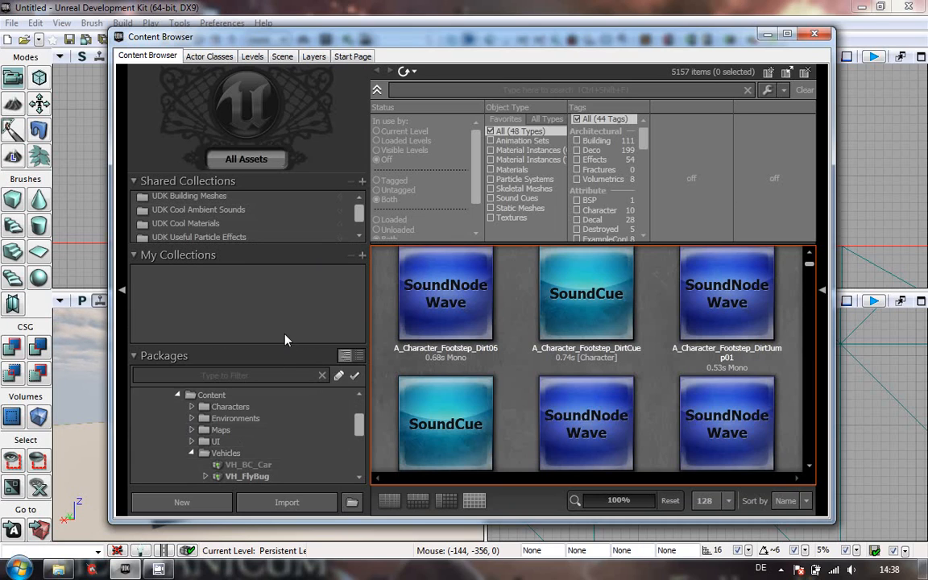
{"action": "left_click_drag", "start_coordinate": [282, 351], "coordinate": [297, 275]}
{"action": "scroll", "coordinate": [242, 366], "scroll_direction": "up", "scroll_amount": 2}
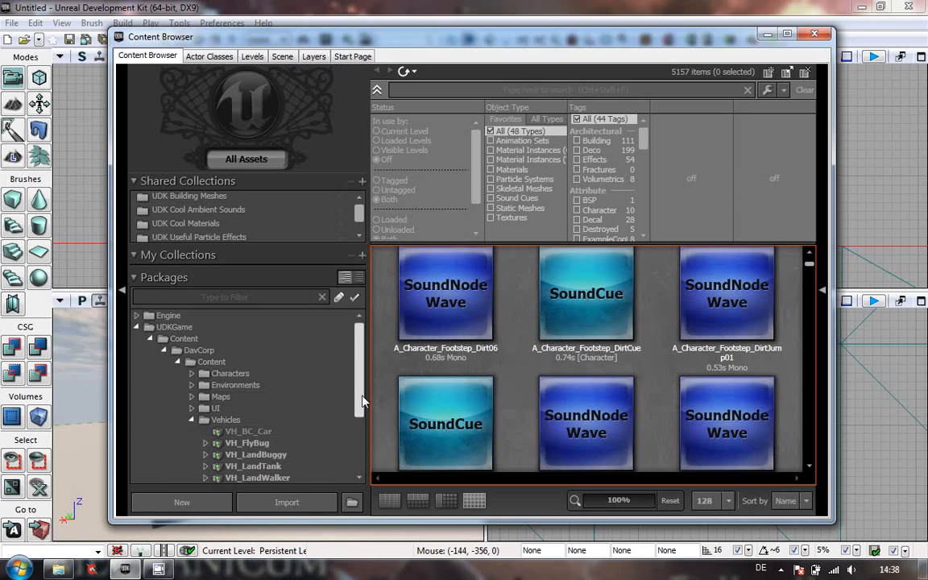
{"action": "scroll", "coordinate": [313, 424], "scroll_direction": "down", "scroll_amount": 1}
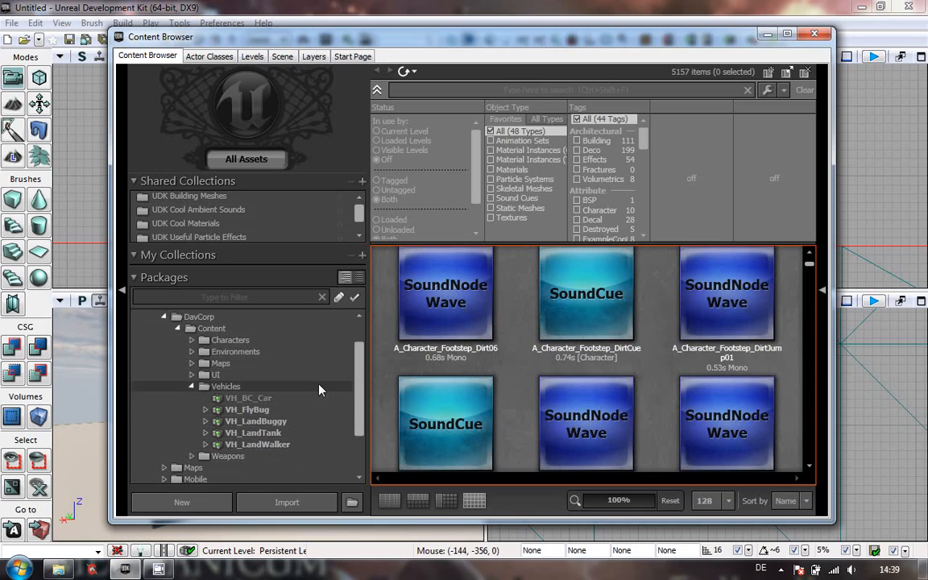
- Fully load the VH_BC_Car package from the Vehicles folder
{"action": "left_click", "coordinate": [220, 402]}
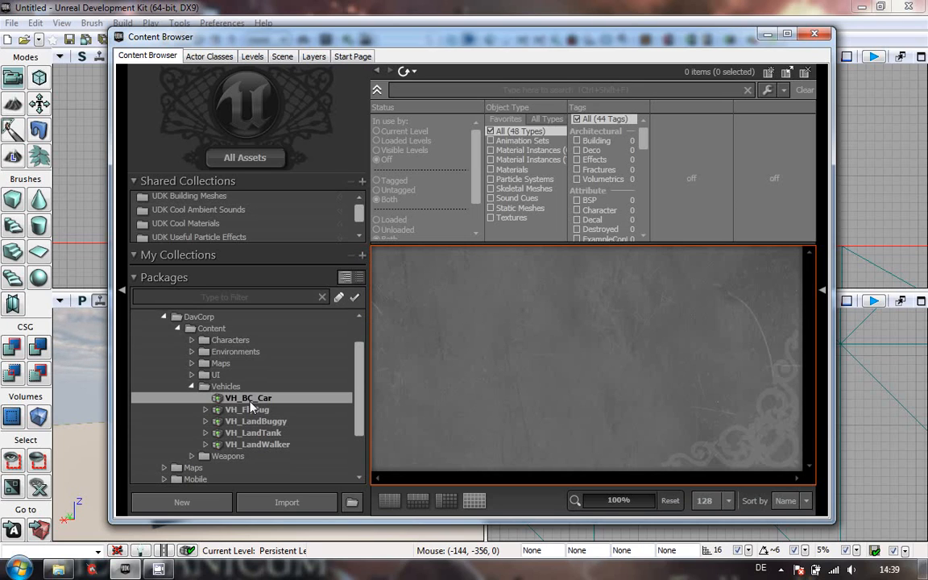
{"action": "right_click", "coordinate": [251, 406]}
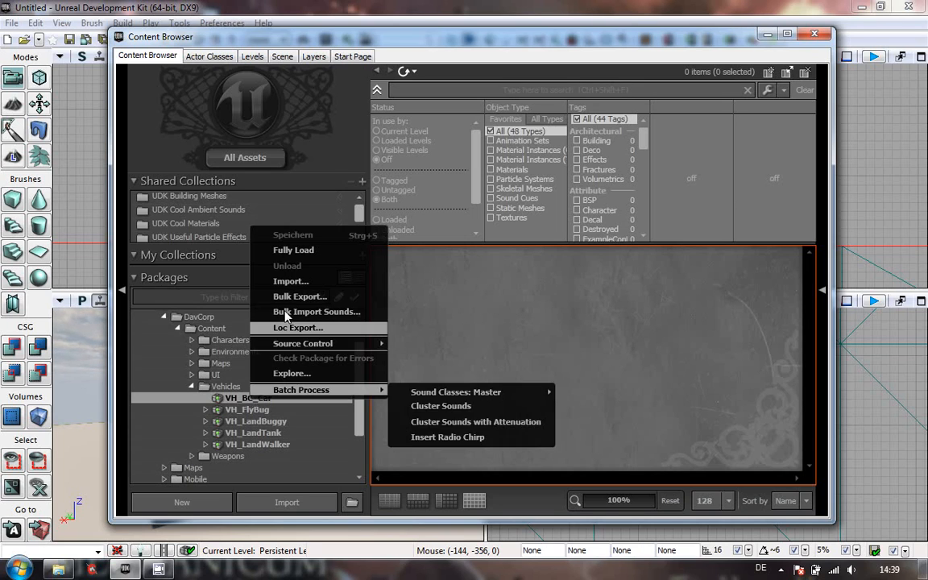
{"action": "left_click", "coordinate": [293, 250]}
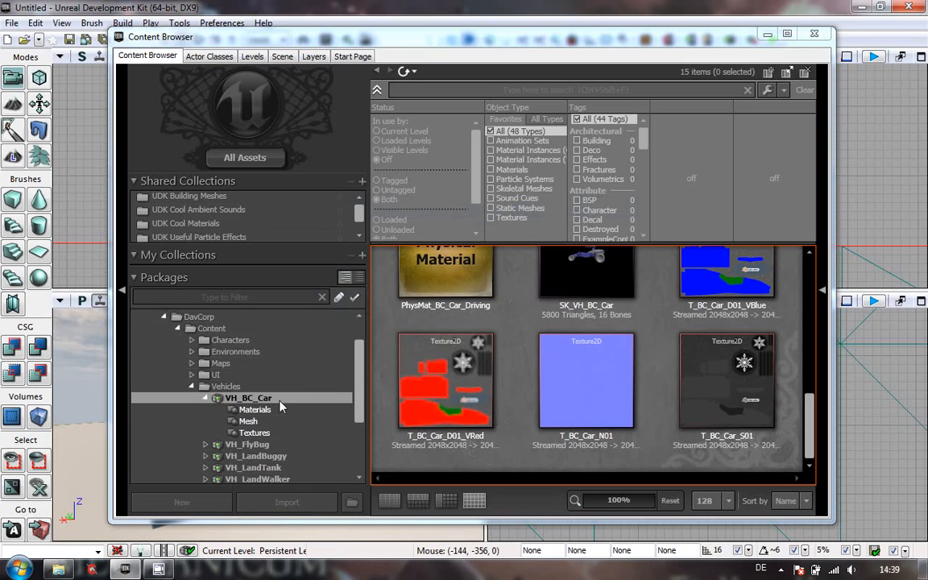
- Open the SK_VH_BC_Car skeletal mesh from the package's Mesh group in the AnimSet Editor and inspect the car from both sides
{"action": "left_click", "coordinate": [261, 422]}
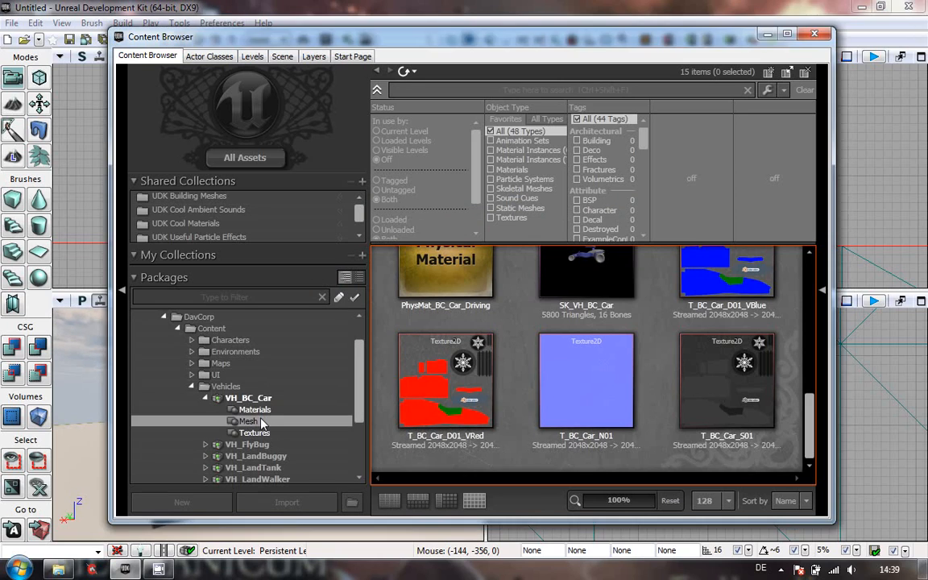
{"action": "left_click", "coordinate": [435, 319]}
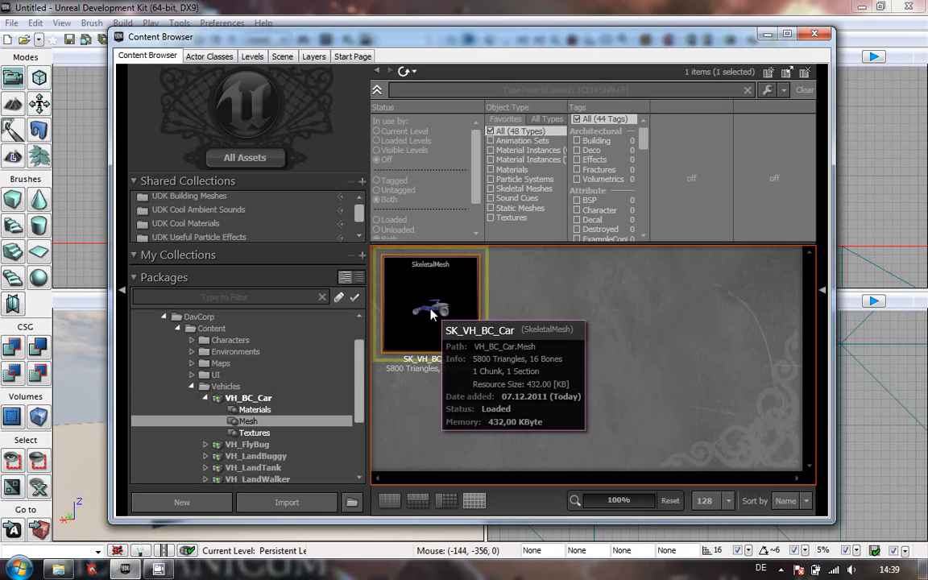
{"action": "double_click", "coordinate": [431, 314]}
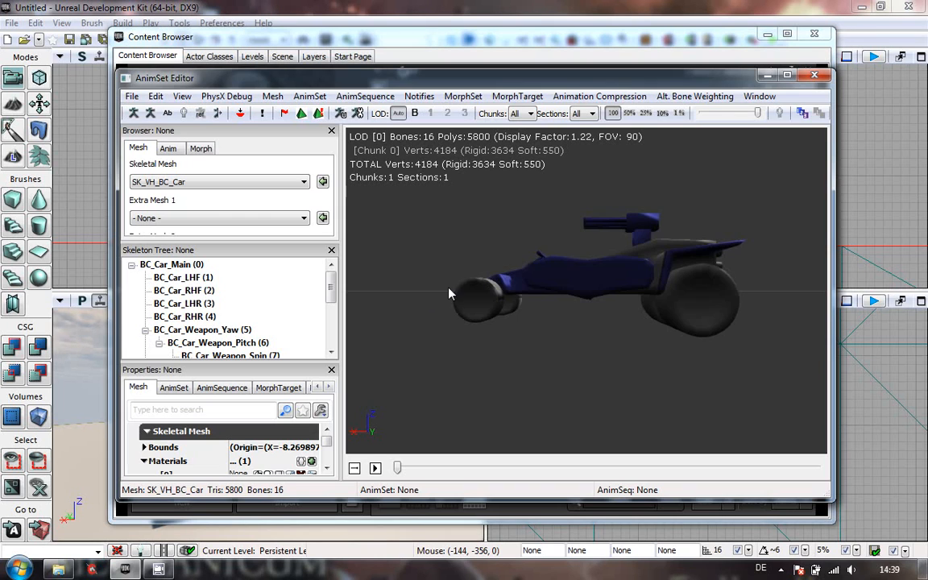
{"action": "left_click_drag", "start_coordinate": [504, 330], "coordinate": [486, 316]}
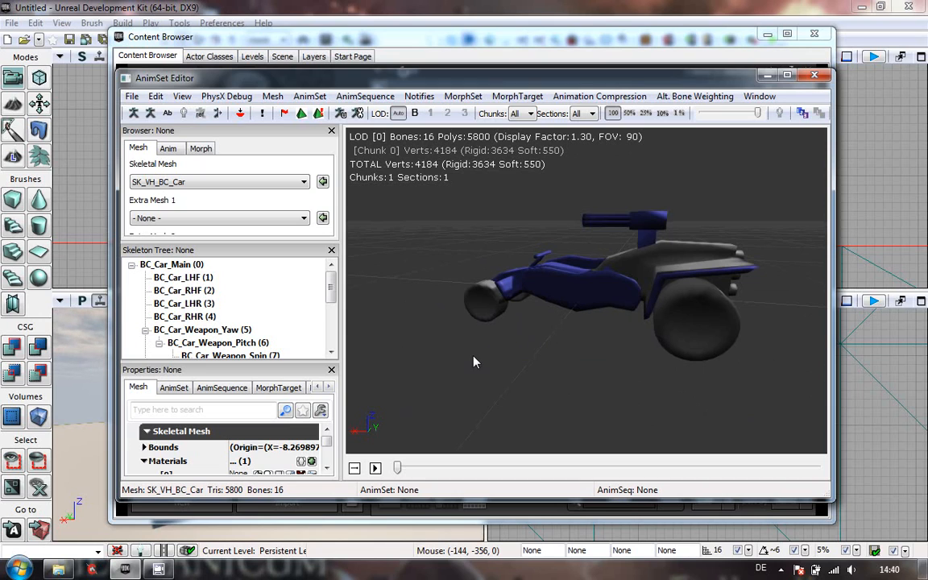
{"action": "left_click_drag", "start_coordinate": [449, 325], "coordinate": [672, 387]}
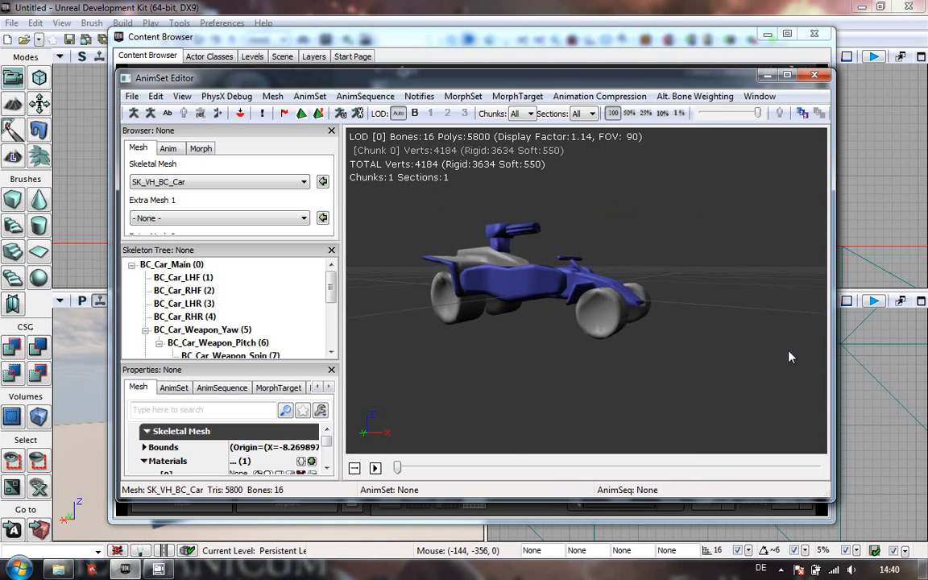
- Switch the car's mesh rendering to wireframe and examine its geometry from the front and above
{"action": "left_click", "coordinate": [184, 113]}
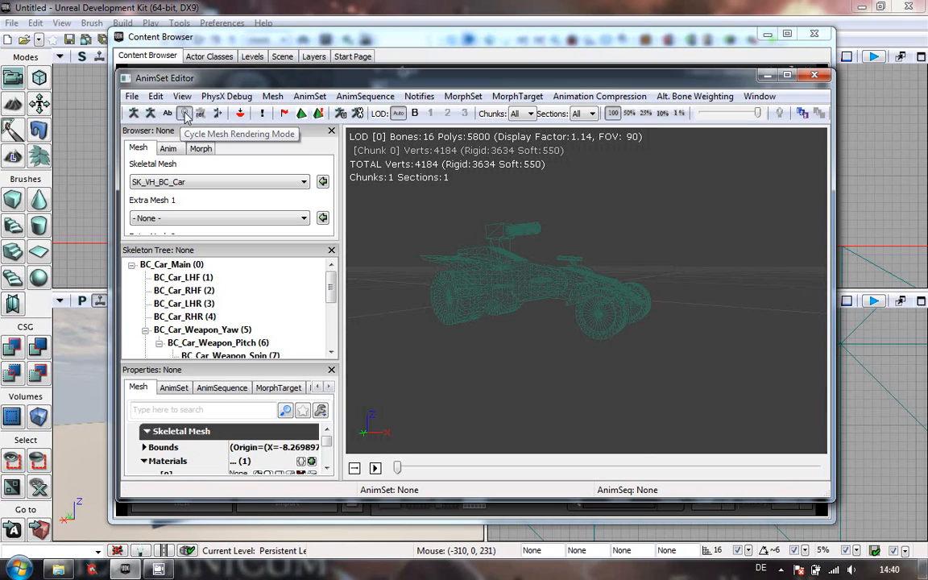
{"action": "left_click_drag", "start_coordinate": [549, 324], "coordinate": [530, 327]}
{"action": "left_click_drag", "start_coordinate": [540, 250], "coordinate": [528, 224]}
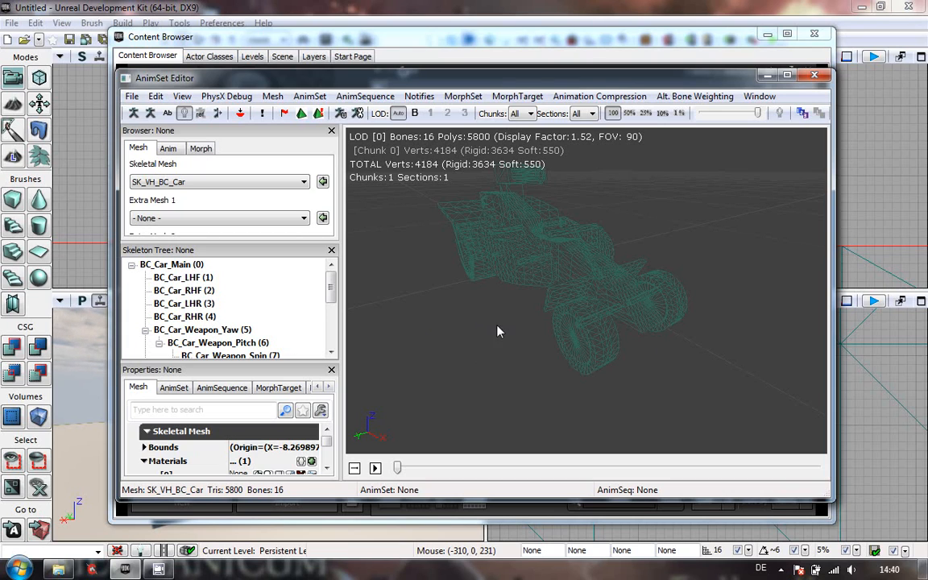
{"action": "left_click_drag", "start_coordinate": [470, 314], "coordinate": [451, 347]}
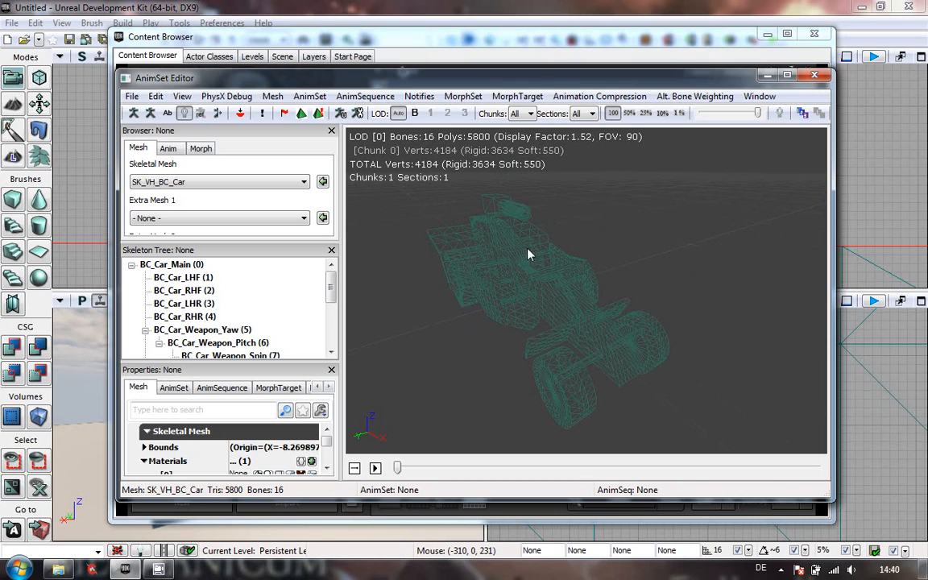
- Show the skeleton on the wireframe car, and cycle the mesh rendering mode back to solid shading
{"action": "left_click", "coordinate": [135, 114]}
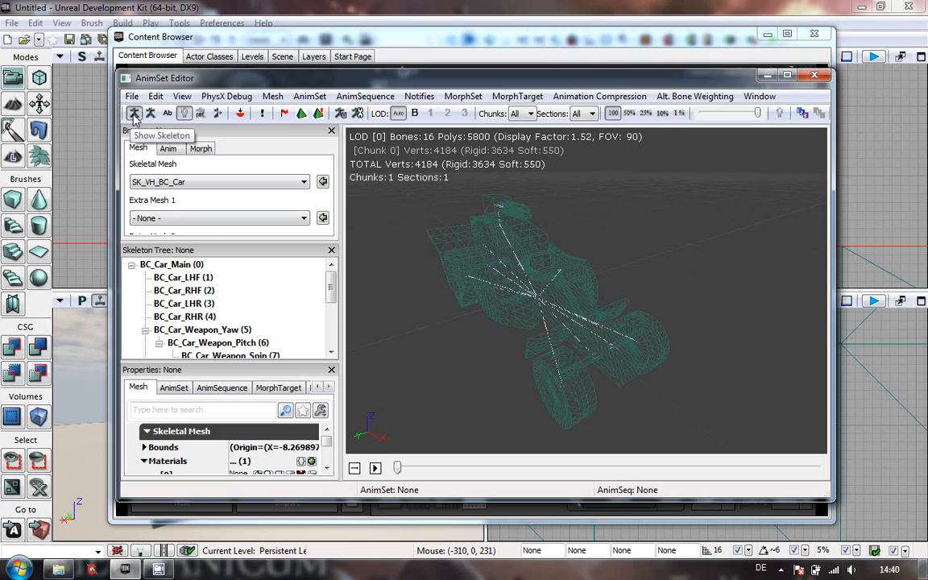
{"action": "left_click", "coordinate": [184, 113]}
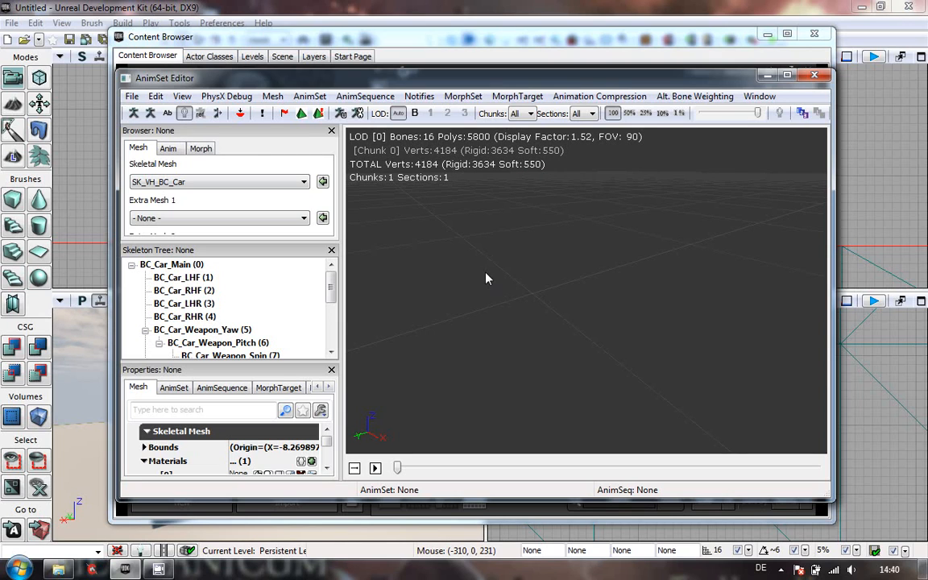
{"action": "left_click", "coordinate": [184, 114]}
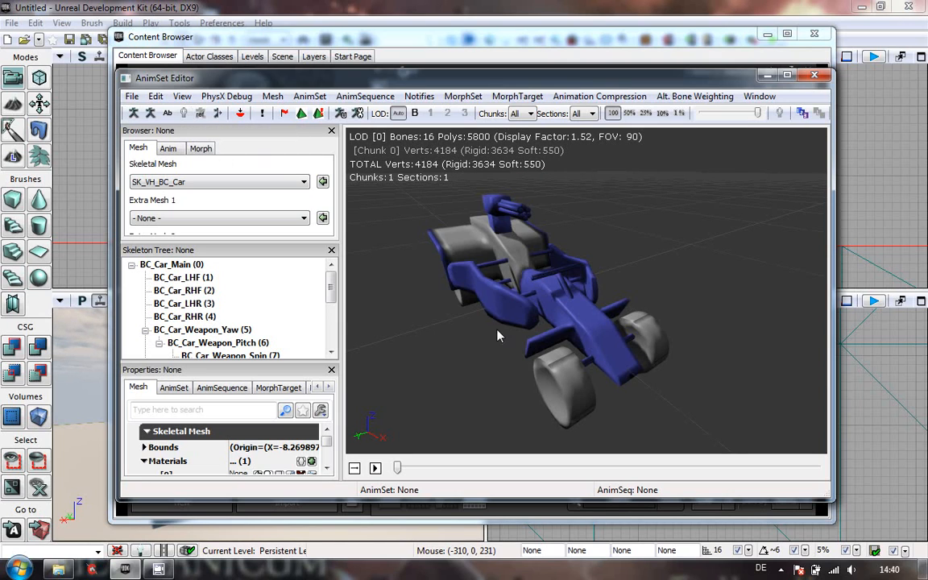
{"action": "left_click_drag", "start_coordinate": [475, 336], "coordinate": [467, 343]}
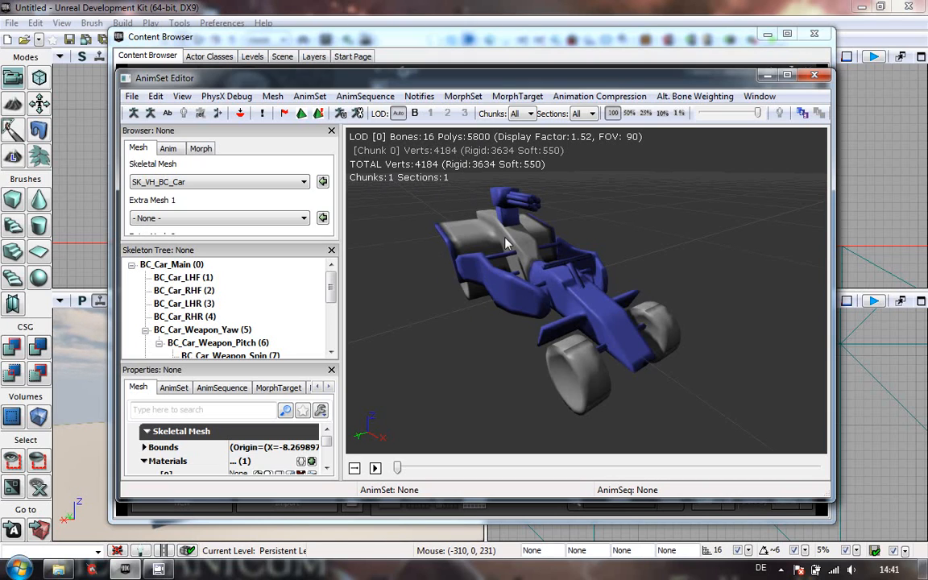
- Return to the Content Browser and examine the material instances in the VH_BC_Car package's Materials group
{"action": "left_click", "coordinate": [528, 43]}
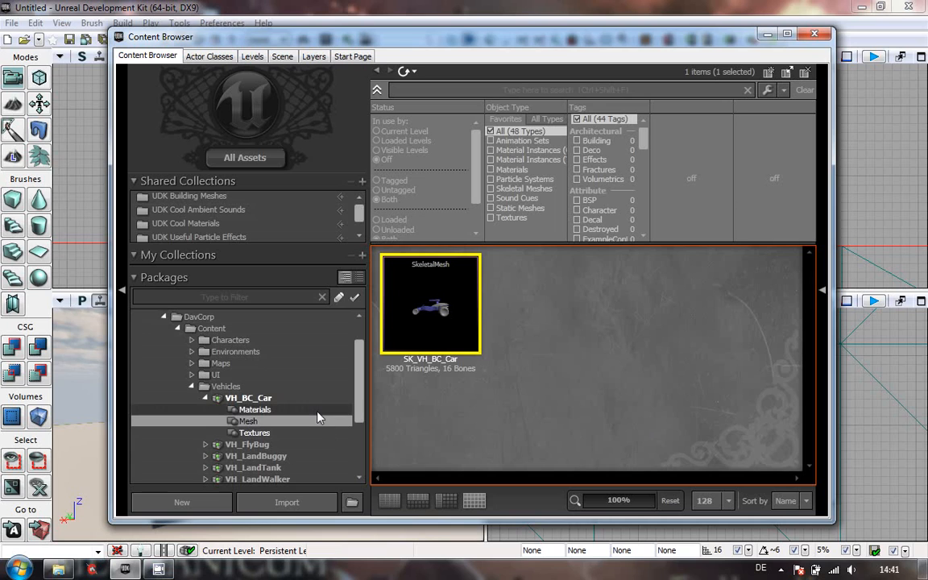
{"action": "left_click", "coordinate": [256, 409]}
{"action": "scroll", "coordinate": [403, 409], "scroll_direction": "down", "scroll_amount": 3}
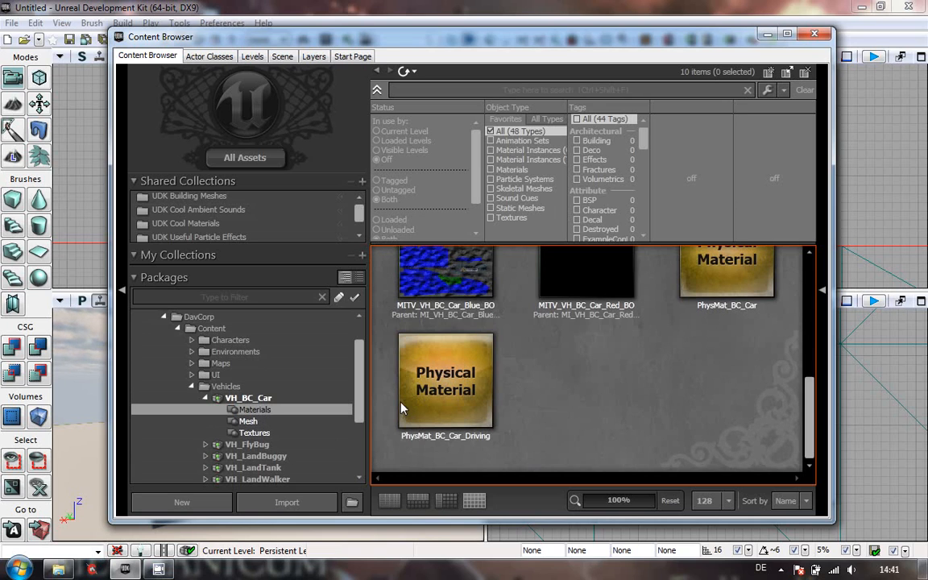
{"action": "left_click_drag", "start_coordinate": [811, 425], "coordinate": [820, 201]}
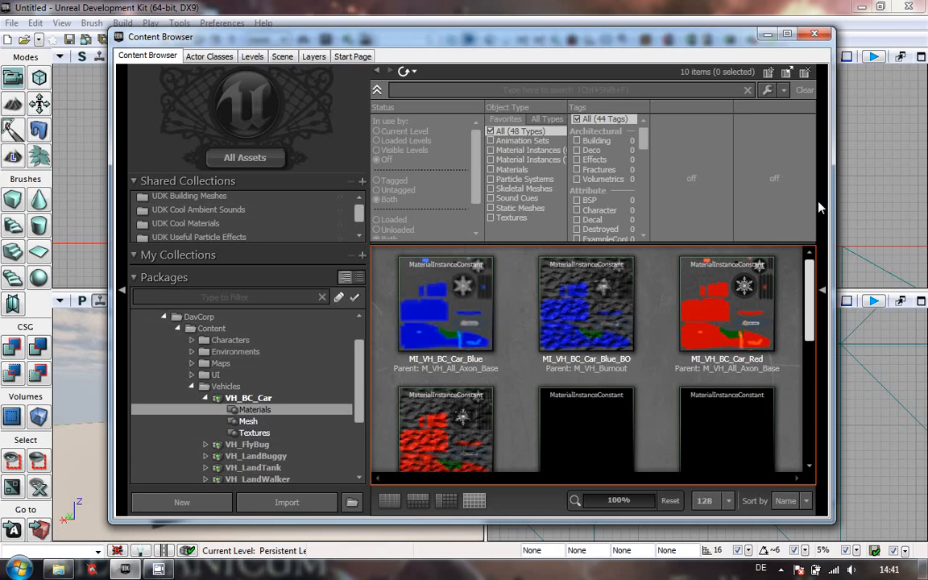
{"action": "mouse_move", "coordinate": [741, 309]}
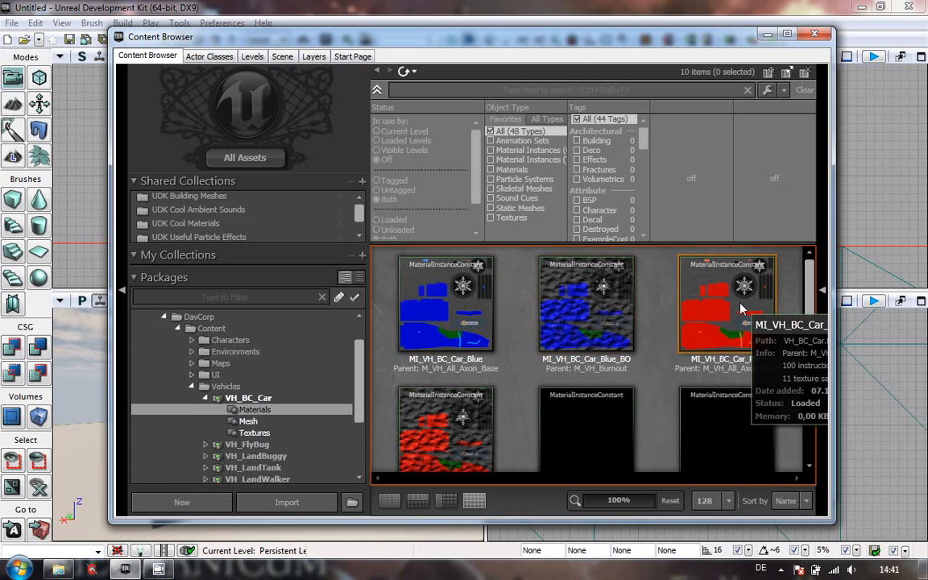
{"action": "left_click_drag", "start_coordinate": [811, 290], "coordinate": [812, 290]}
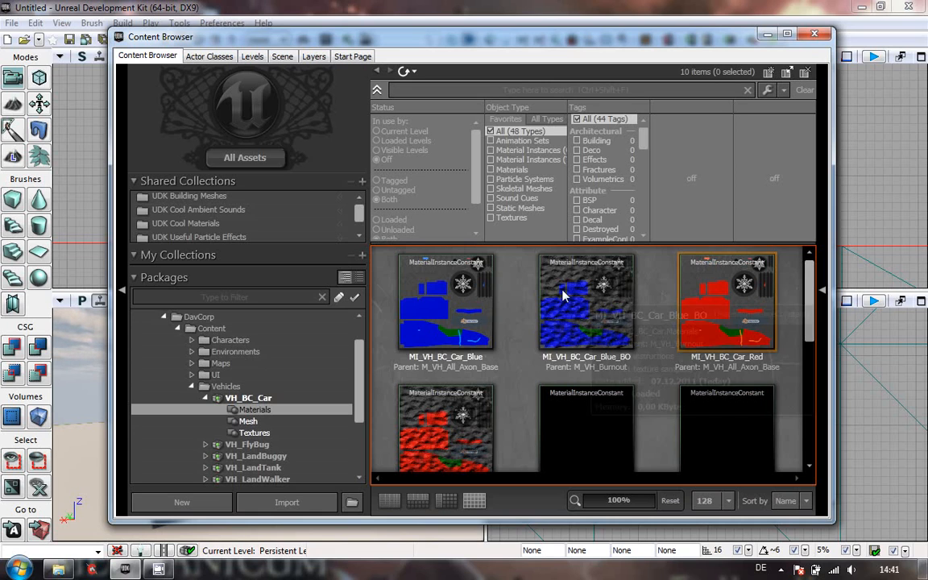
{"action": "left_click_drag", "start_coordinate": [812, 306], "coordinate": [793, 302]}
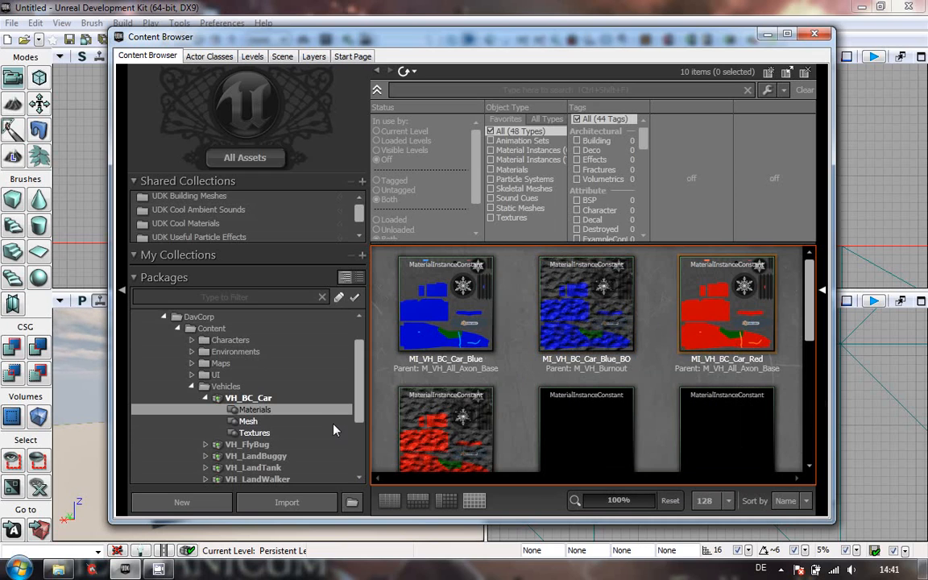
- Review the VH_BC_Car package's Textures group, and return to its Materials group to view the physical materials
{"action": "left_click", "coordinate": [255, 433]}
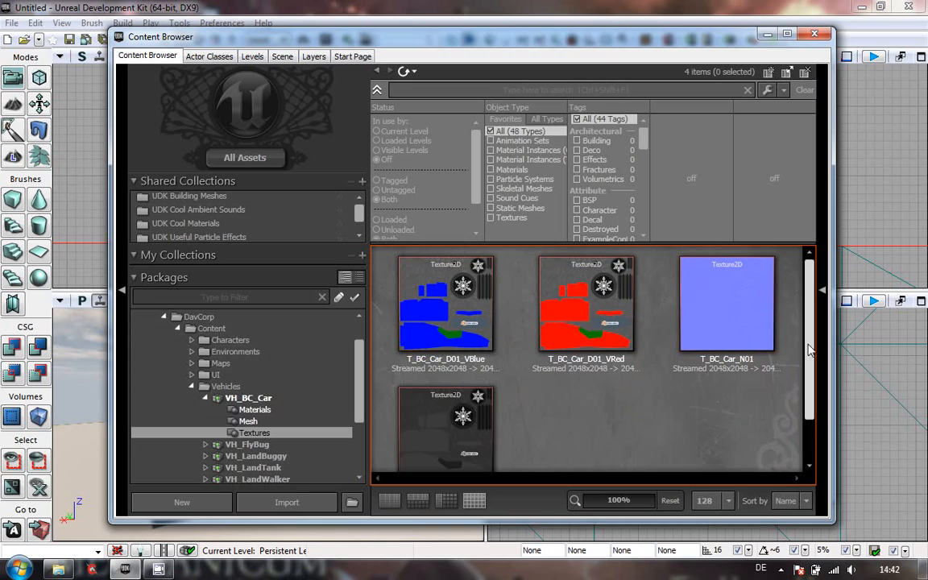
{"action": "scroll", "coordinate": [777, 407], "scroll_direction": "down", "scroll_amount": 2}
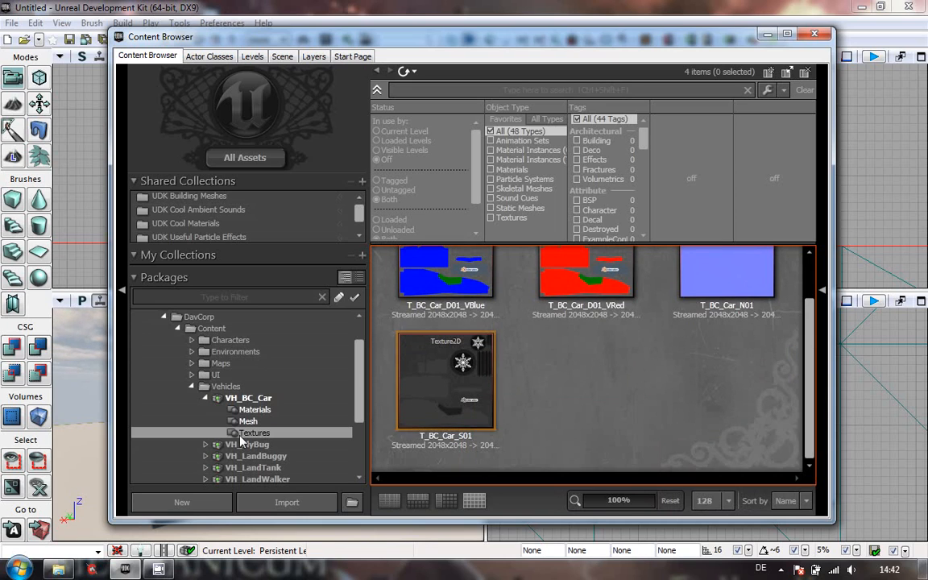
{"action": "left_click", "coordinate": [257, 409]}
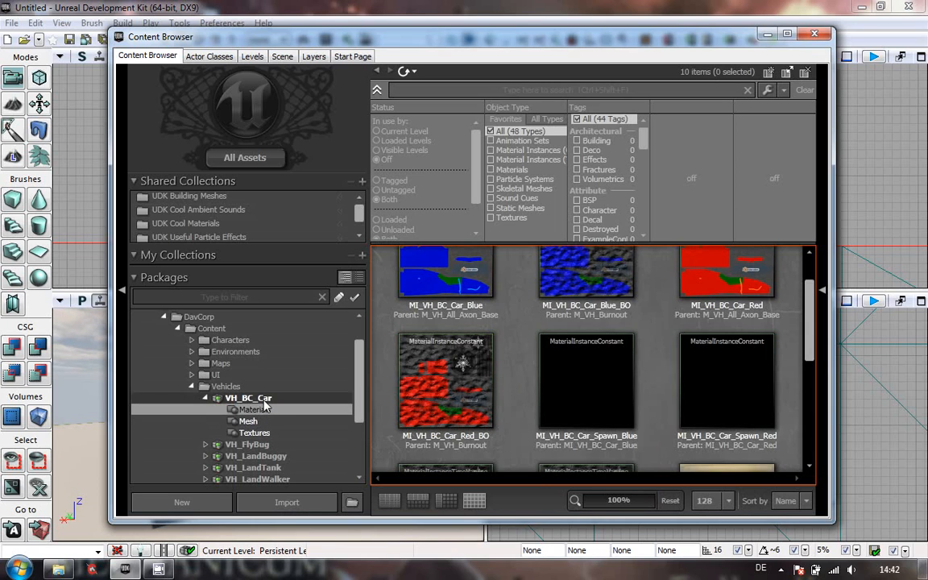
{"action": "left_click_drag", "start_coordinate": [809, 348], "coordinate": [803, 421]}
{"action": "scroll", "coordinate": [715, 391], "scroll_direction": "down", "scroll_amount": 1}
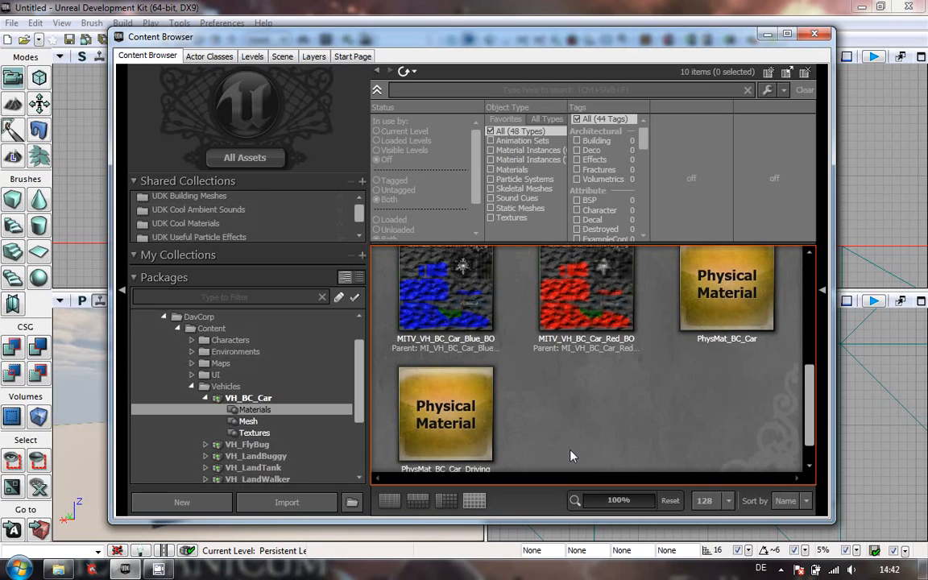
- Examine the PhysMat_BC_Car and PhysMat_BC_Car_Driving physical materials in the VH_BC_Car package's Materials group
{"action": "mouse_move", "coordinate": [757, 311]}
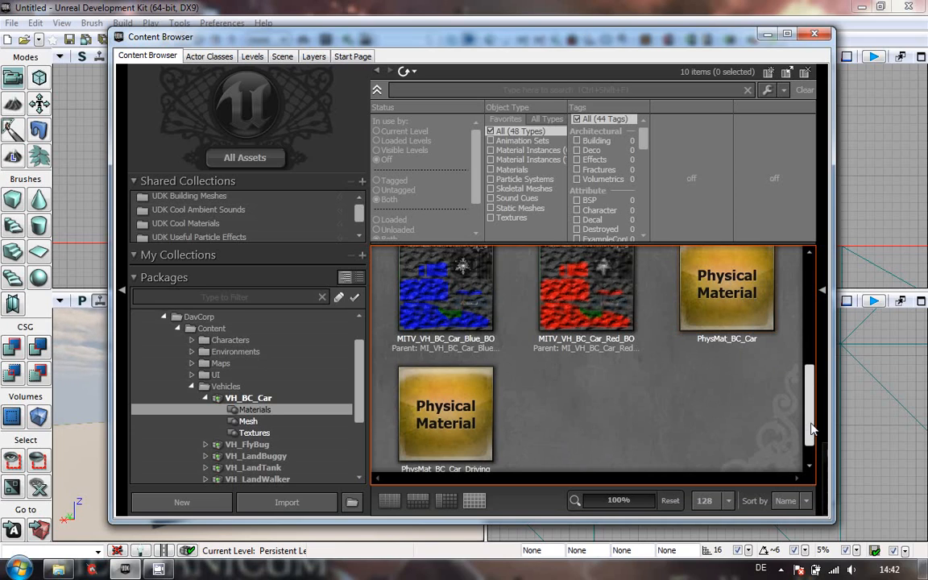
{"action": "scroll", "coordinate": [810, 431], "scroll_direction": "down", "scroll_amount": 1}
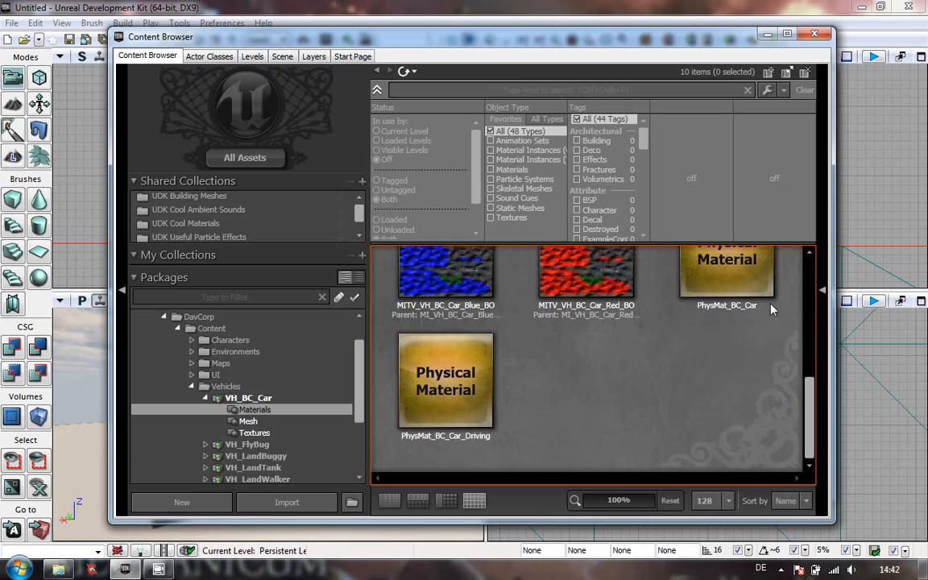
{"action": "mouse_move", "coordinate": [428, 338]}
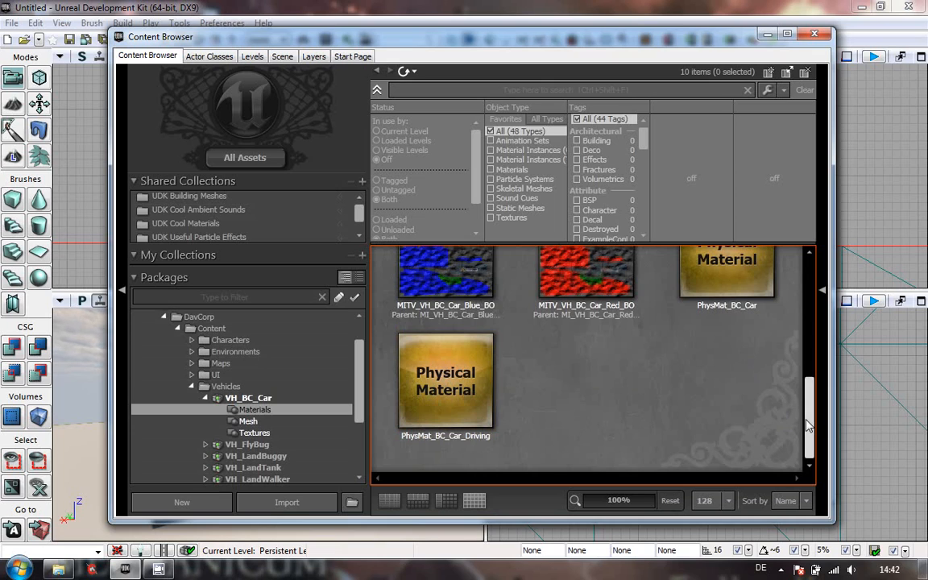
{"action": "scroll", "coordinate": [809, 415], "scroll_direction": "up", "scroll_amount": 1}
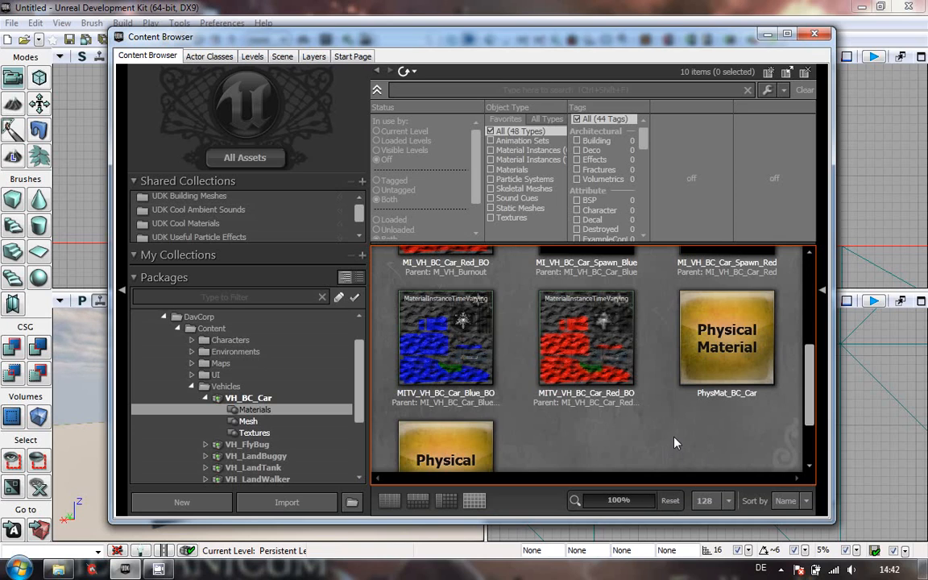
{"action": "scroll", "coordinate": [677, 438], "scroll_direction": "down", "scroll_amount": 1}
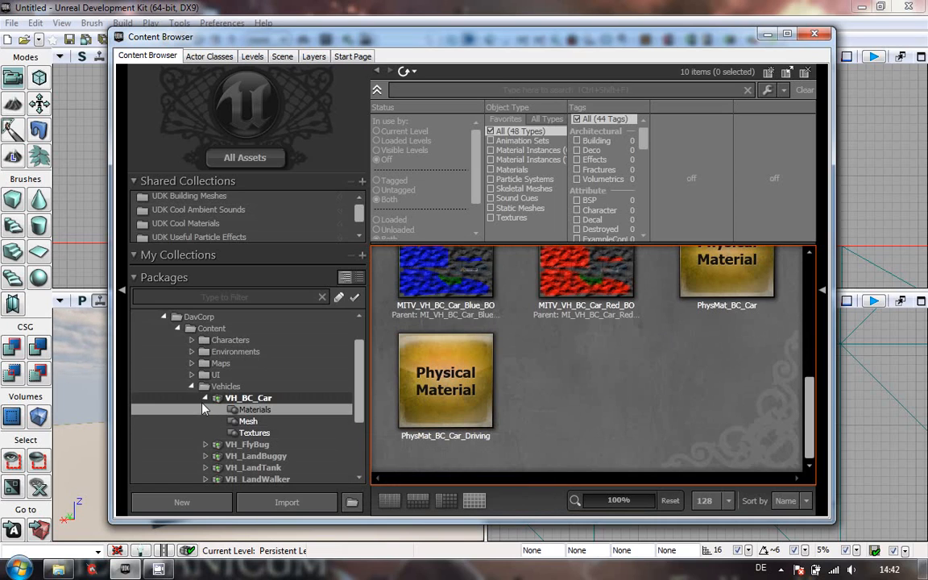
- Open the SK_VH_BC_Car skeletal mesh from the package's Mesh group in the AnimSet Editor and view it from an angle
{"action": "left_click", "coordinate": [258, 423]}
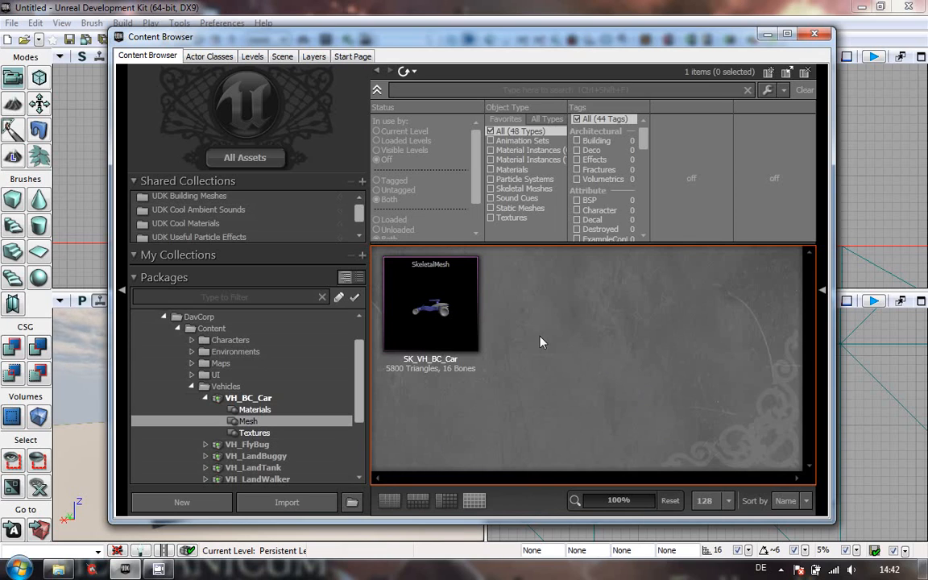
{"action": "mouse_move", "coordinate": [415, 311]}
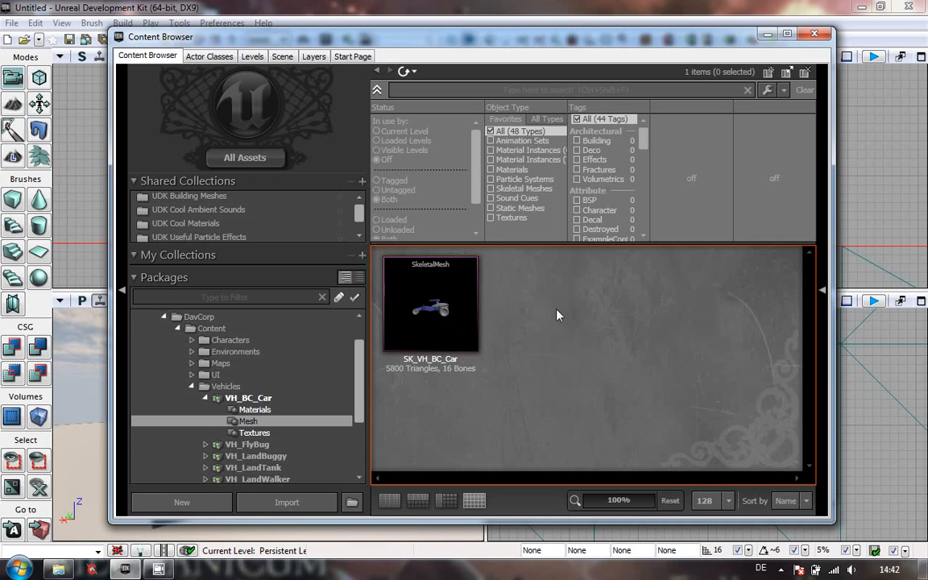
{"action": "double_click", "coordinate": [435, 311]}
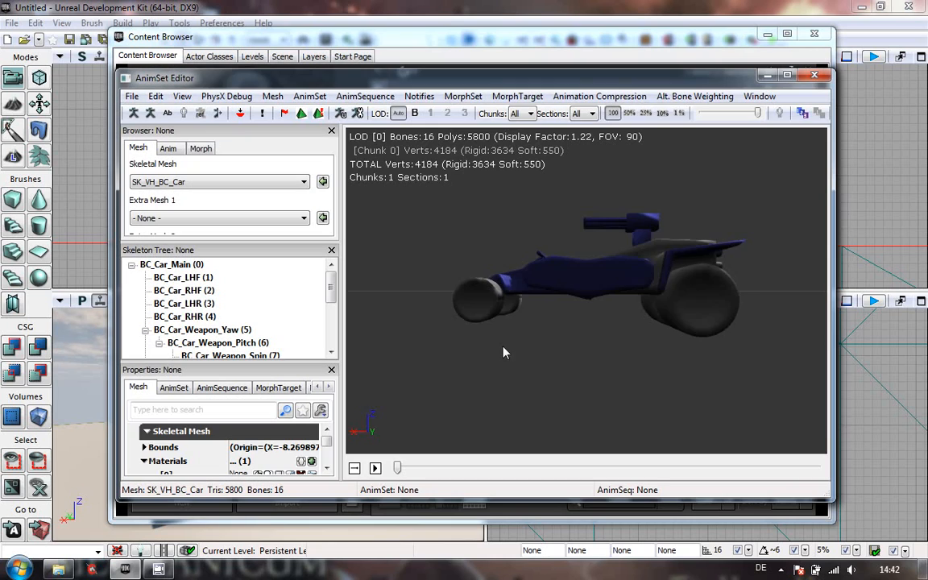
{"action": "left_click_drag", "start_coordinate": [453, 311], "coordinate": [500, 277]}
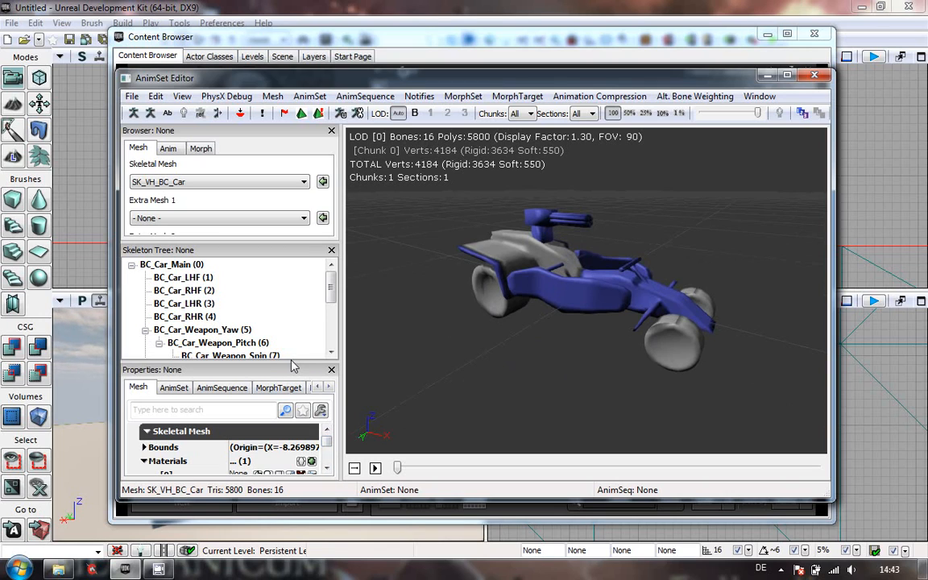
- Enlarge the AnimSet Editor's skeleton tree and mesh properties areas, and move its window so the Content Browser stays reachable
{"action": "left_click_drag", "start_coordinate": [294, 366], "coordinate": [287, 348]}
{"action": "left_click_drag", "start_coordinate": [284, 246], "coordinate": [287, 207]}
{"action": "left_click_drag", "start_coordinate": [342, 405], "coordinate": [487, 407]}
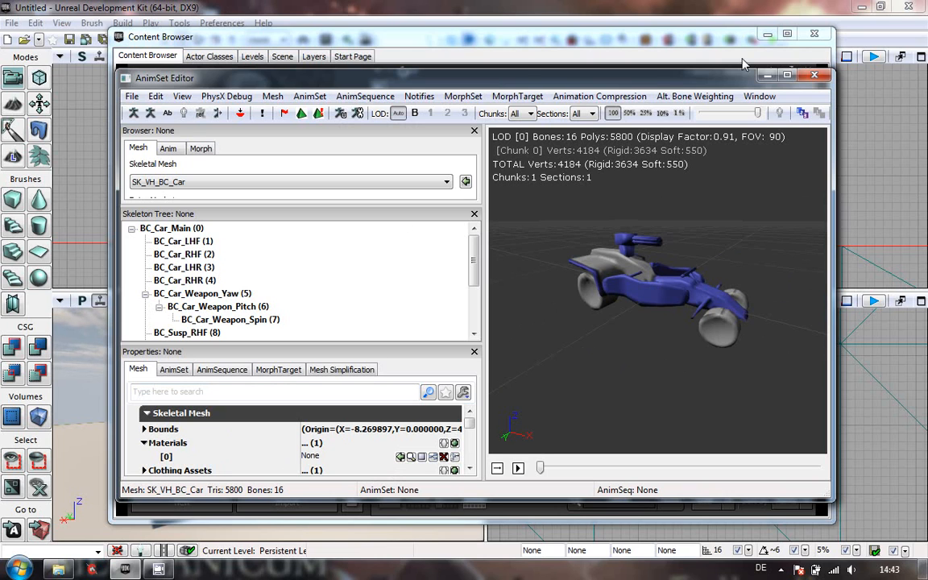
{"action": "left_click_drag", "start_coordinate": [487, 77], "coordinate": [391, 92]}
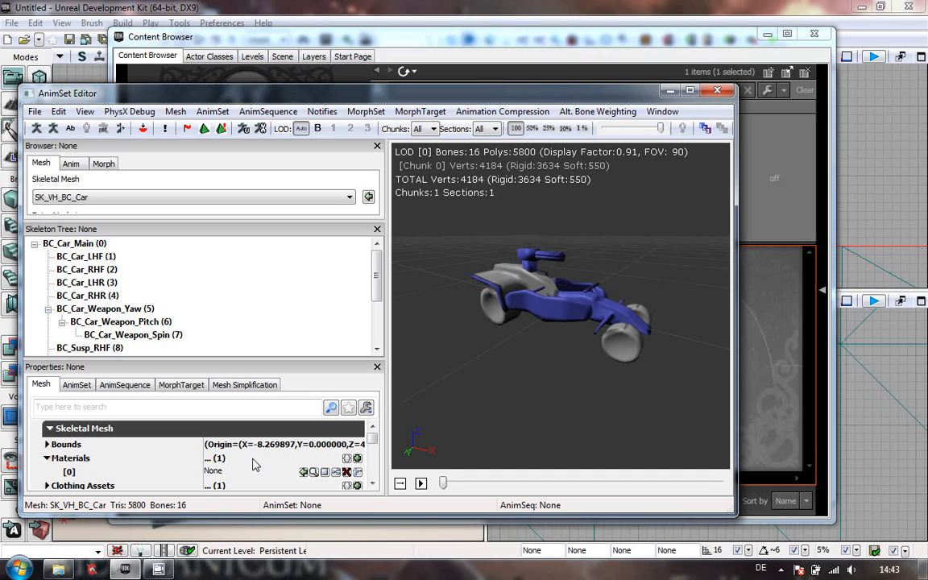
- Assign the MI_VH_BC_Car_Blue material instance from the Materials group to material slot [0] of the car's skeletal mesh
{"action": "left_click", "coordinate": [638, 43]}
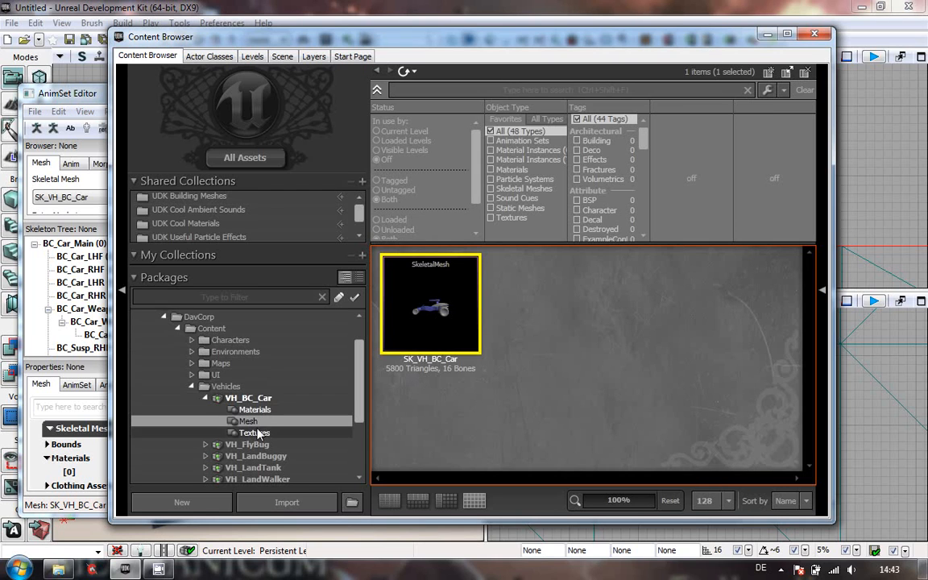
{"action": "left_click", "coordinate": [242, 409]}
{"action": "scroll", "coordinate": [677, 403], "scroll_direction": "down", "scroll_amount": 2}
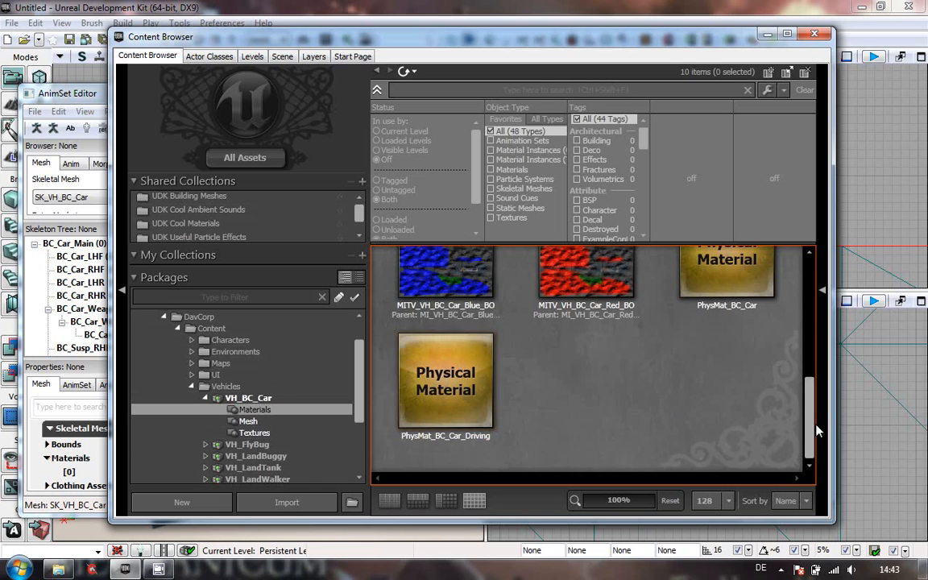
{"action": "scroll", "coordinate": [730, 378], "scroll_direction": "up", "scroll_amount": 3}
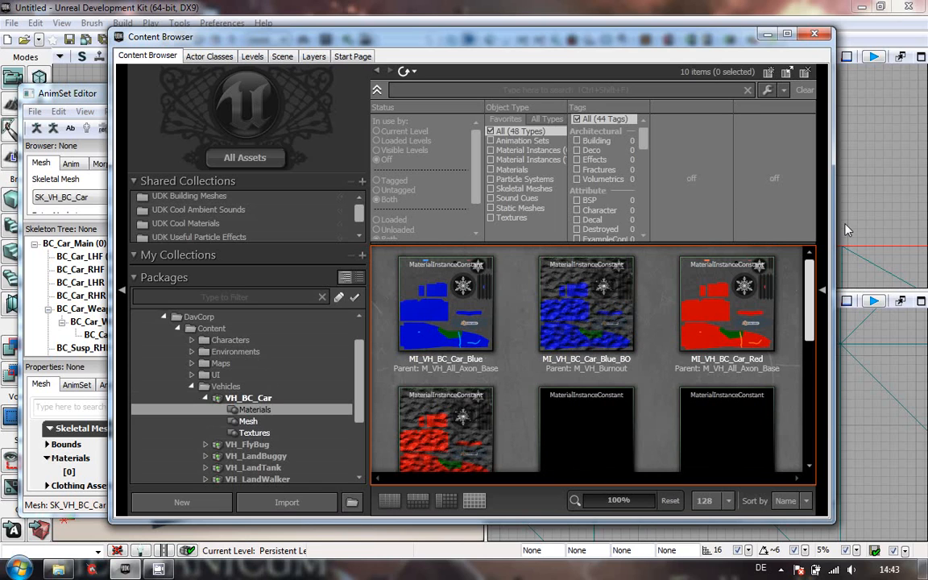
{"action": "left_click", "coordinate": [443, 310]}
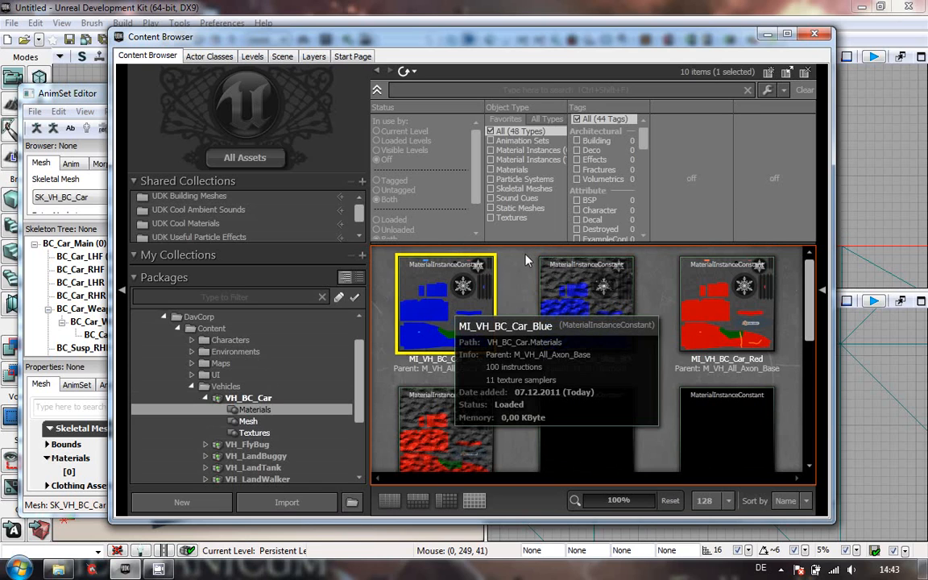
{"action": "left_click", "coordinate": [86, 476]}
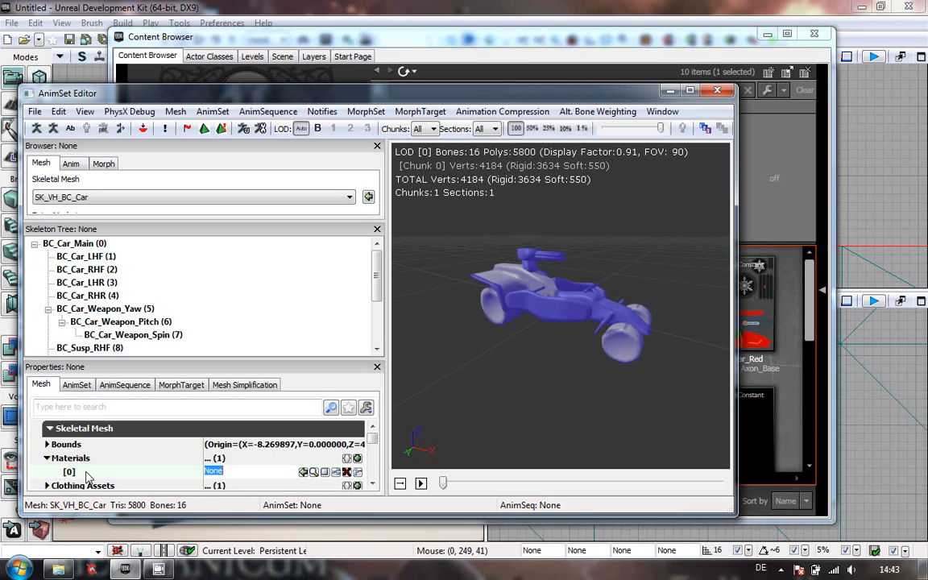
{"action": "left_click", "coordinate": [304, 473]}
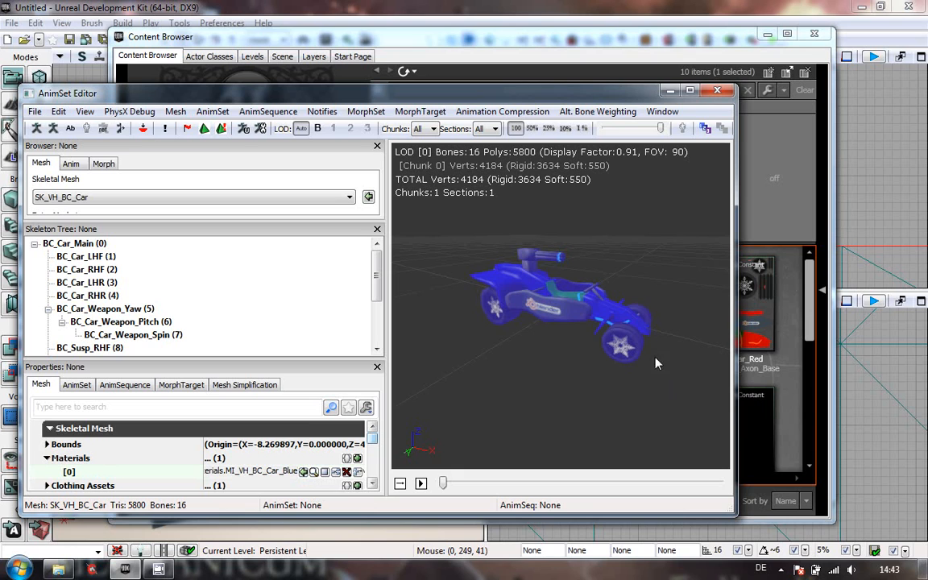
- Recheck the MI_VH_BC_Car_Blue material's details in the Content Browser and return to the AnimSet Editor
{"action": "left_click", "coordinate": [562, 42]}
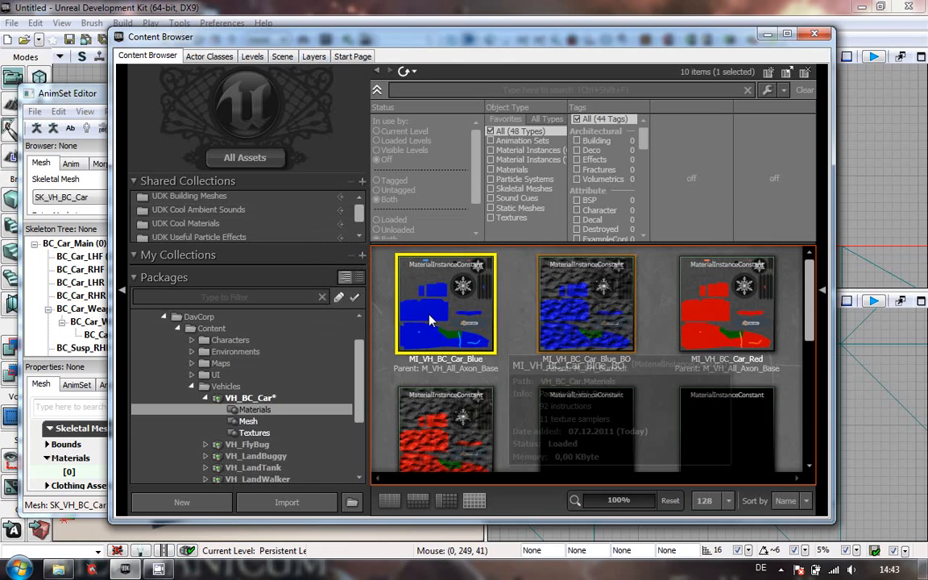
{"action": "mouse_move", "coordinate": [439, 321]}
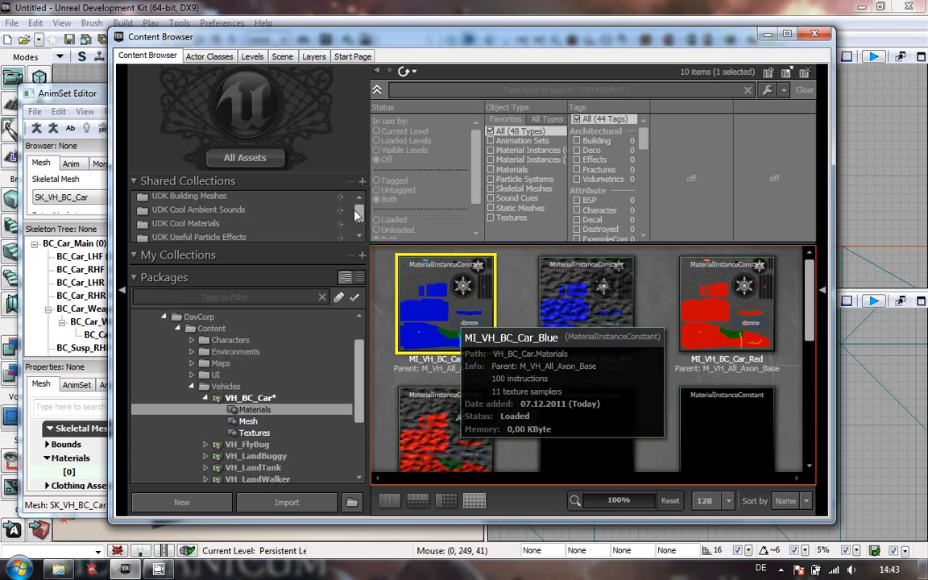
{"action": "left_click", "coordinate": [87, 96]}
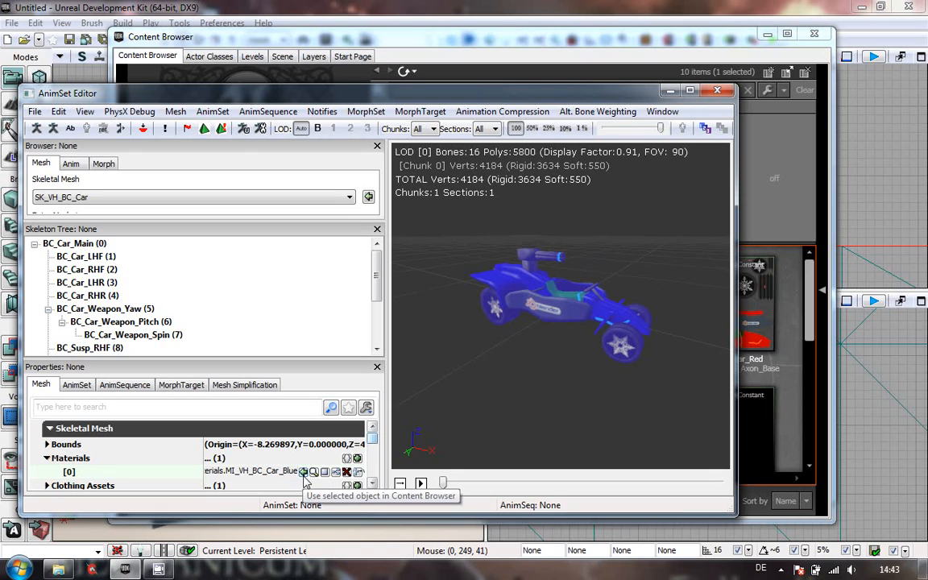
- Examine the textured car in the AnimSet Editor preview from the side, front and underneath
{"action": "mouse_move", "coordinate": [564, 385]}
{"action": "left_mouse_down"}
{"action": "mouse_move", "coordinate": [509, 393]}
{"action": "mouse_move", "coordinate": [529, 382]}
{"action": "mouse_move", "coordinate": [579, 386]}
{"action": "left_mouse_up"}
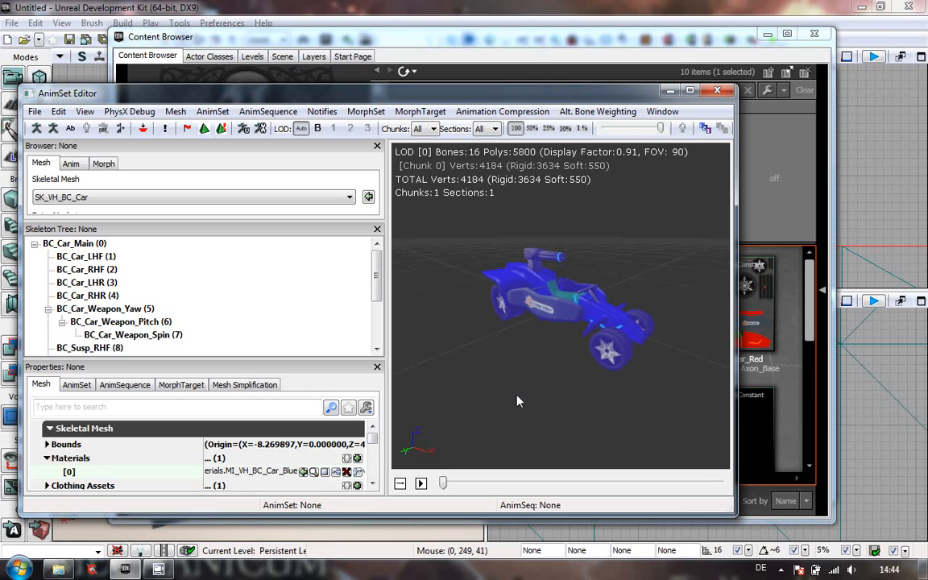
{"action": "left_click_drag", "start_coordinate": [518, 401], "coordinate": [428, 305]}
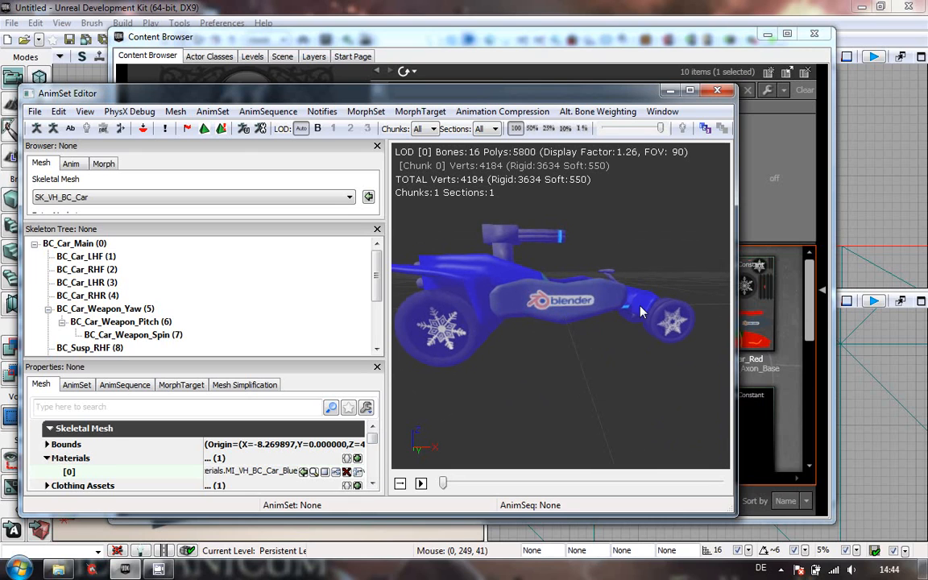
{"action": "left_click_drag", "start_coordinate": [627, 357], "coordinate": [675, 308]}
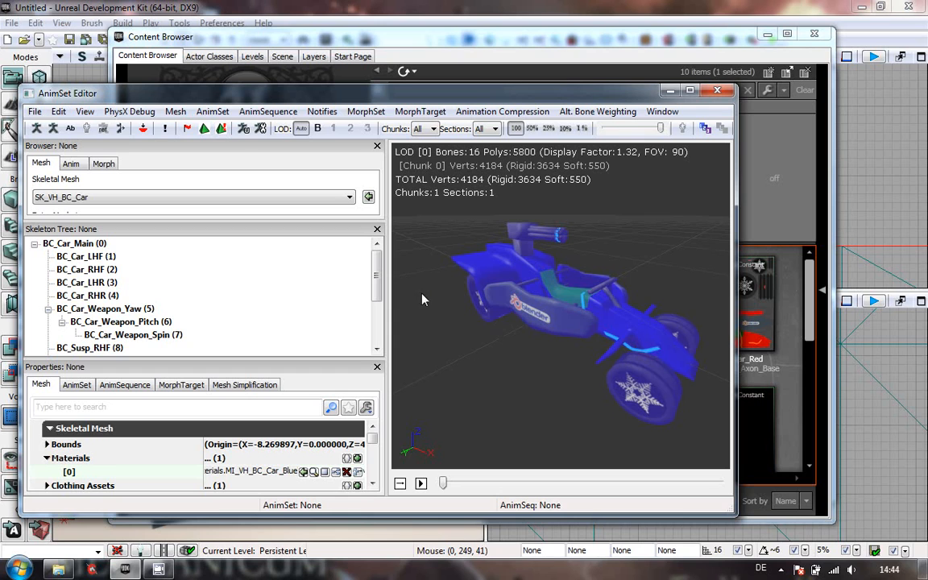
{"action": "left_click_drag", "start_coordinate": [409, 93], "coordinate": [415, 49]}
{"action": "left_click_drag", "start_coordinate": [600, 335], "coordinate": [596, 274]}
{"action": "right_click_drag", "start_coordinate": [585, 341], "coordinate": [402, 469]}
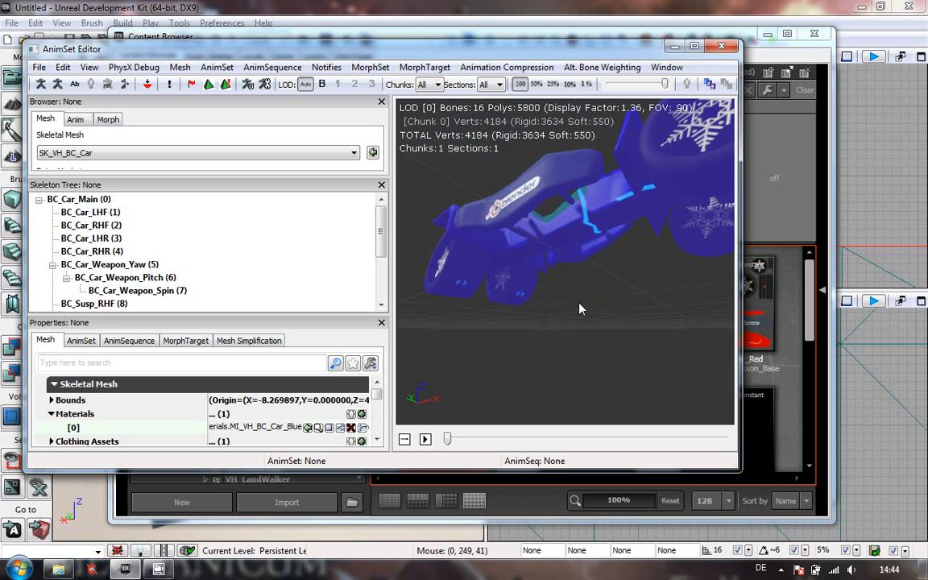
{"action": "right_click_drag", "start_coordinate": [576, 329], "coordinate": [522, 376]}
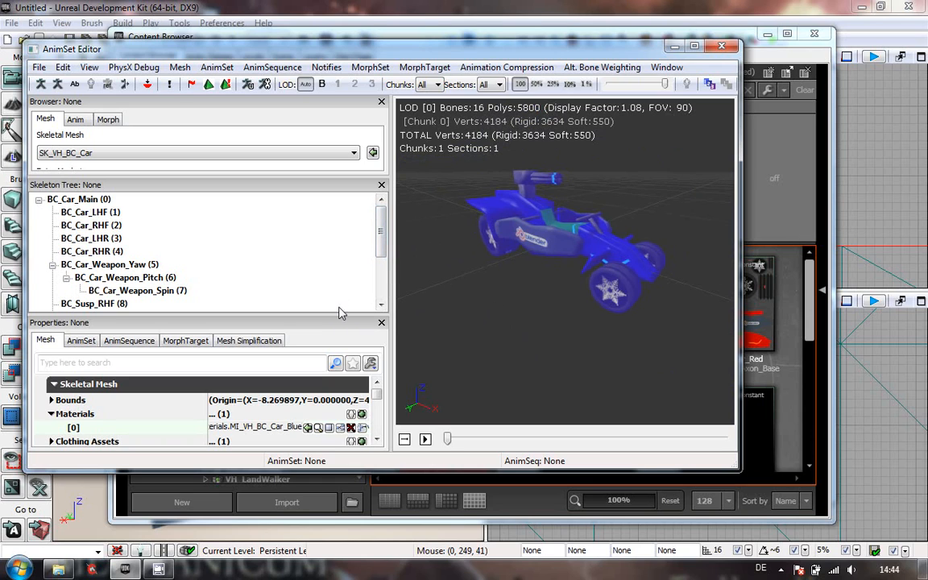
- Make the AnimSet Editor window taller and give the skeletal mesh properties more room
{"action": "left_click_drag", "start_coordinate": [348, 313], "coordinate": [321, 288]}
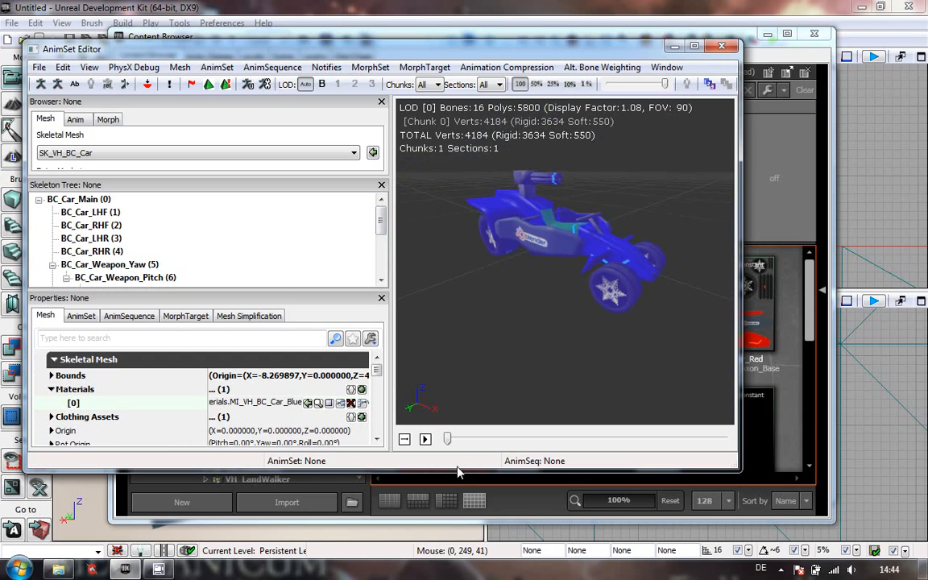
{"action": "left_click_drag", "start_coordinate": [455, 473], "coordinate": [452, 533]}
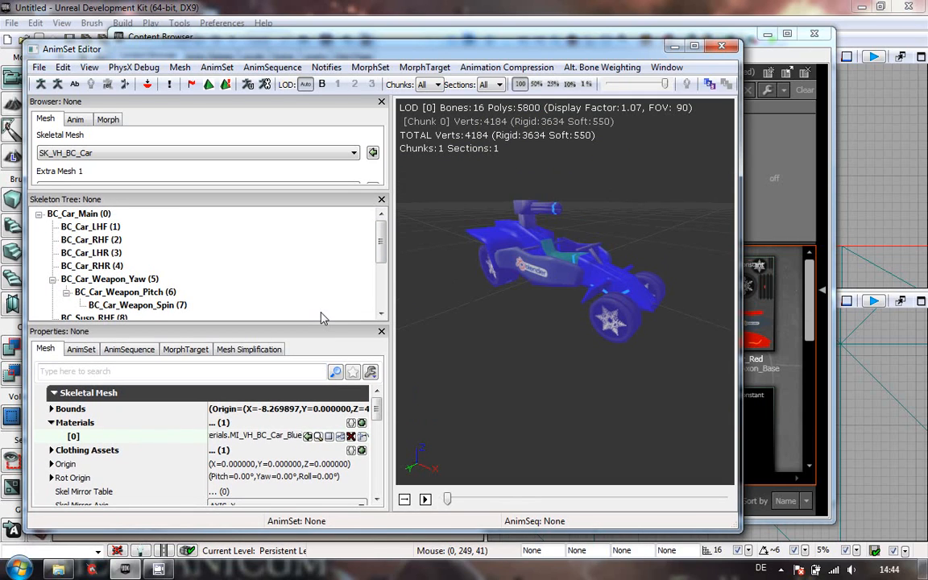
{"action": "left_click_drag", "start_coordinate": [322, 322], "coordinate": [323, 290]}
- Add a new entry to the skeletal mesh's Per Poly Collision Bones array
{"action": "left_click_drag", "start_coordinate": [379, 395], "coordinate": [380, 419]}
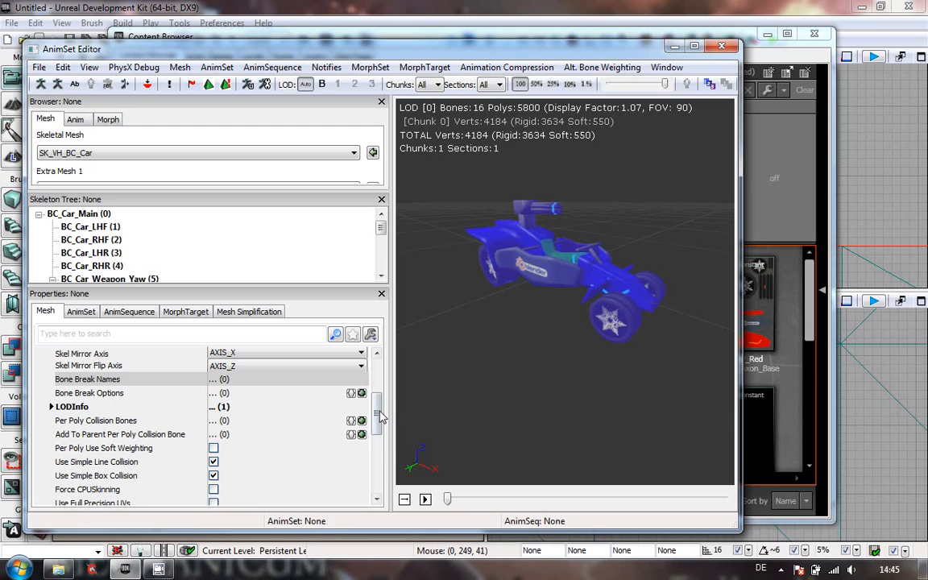
{"action": "mouse_move", "coordinate": [377, 411]}
{"action": "left_mouse_down"}
{"action": "mouse_move", "coordinate": [379, 421]}
{"action": "mouse_move", "coordinate": [384, 415]}
{"action": "left_mouse_up"}
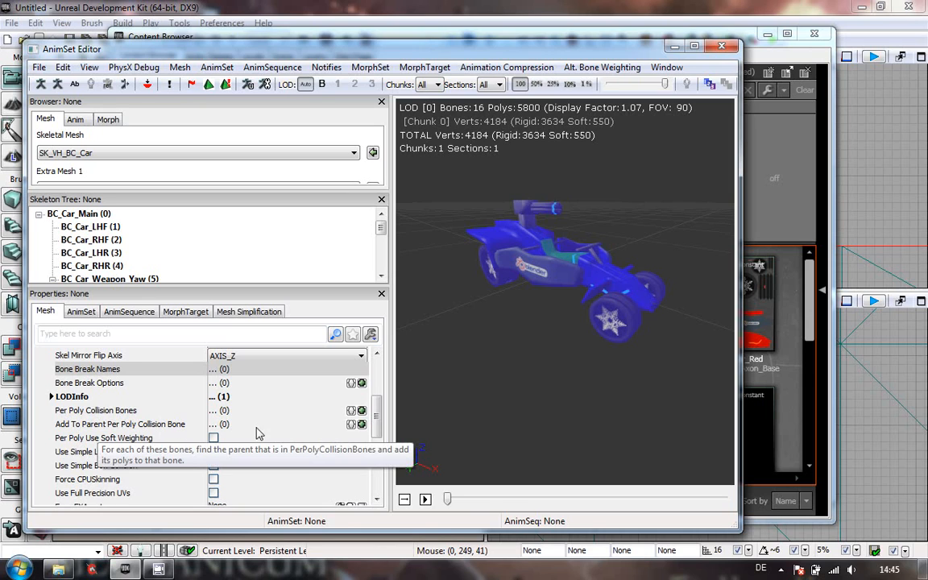
{"action": "left_click", "coordinate": [362, 412]}
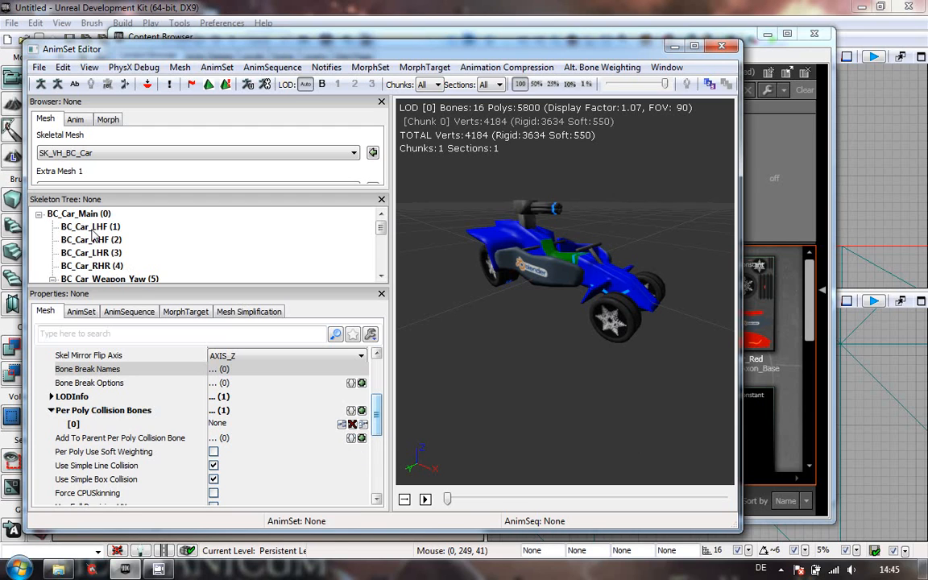
- Copy the BC_Car_Main bone's name from the skeleton tree and paste it into Per Poly Collision Bones entry [0]
{"action": "left_click", "coordinate": [90, 216]}
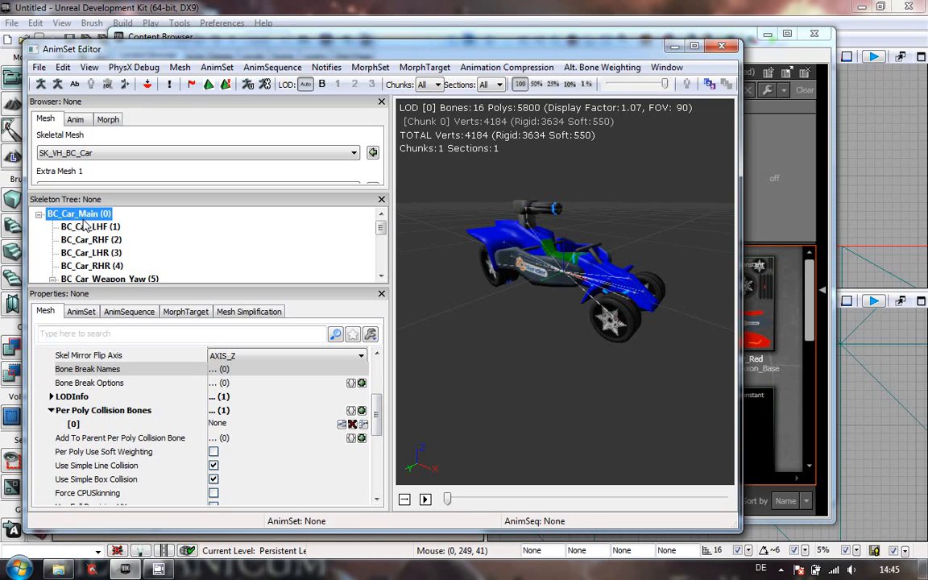
{"action": "right_click", "coordinate": [84, 212]}
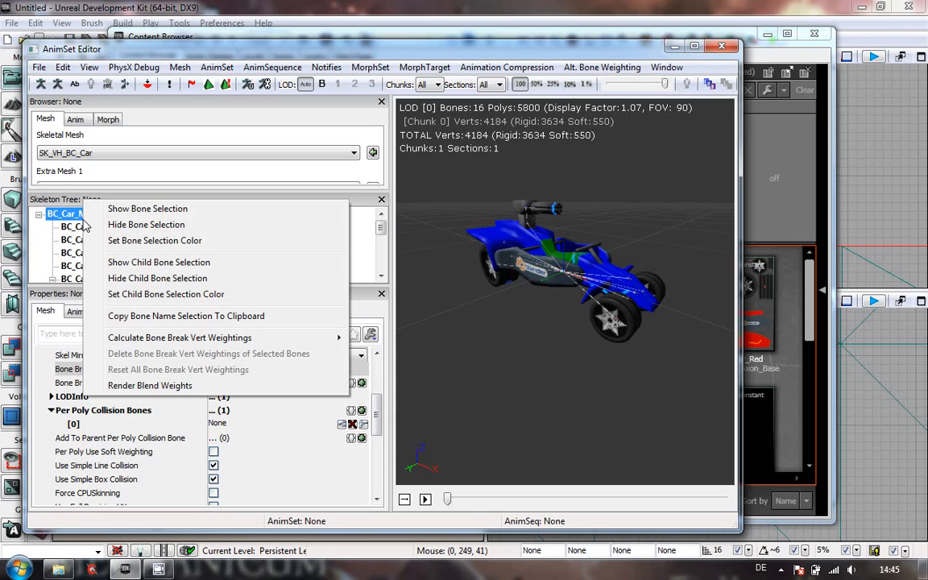
{"action": "left_click", "coordinate": [176, 317]}
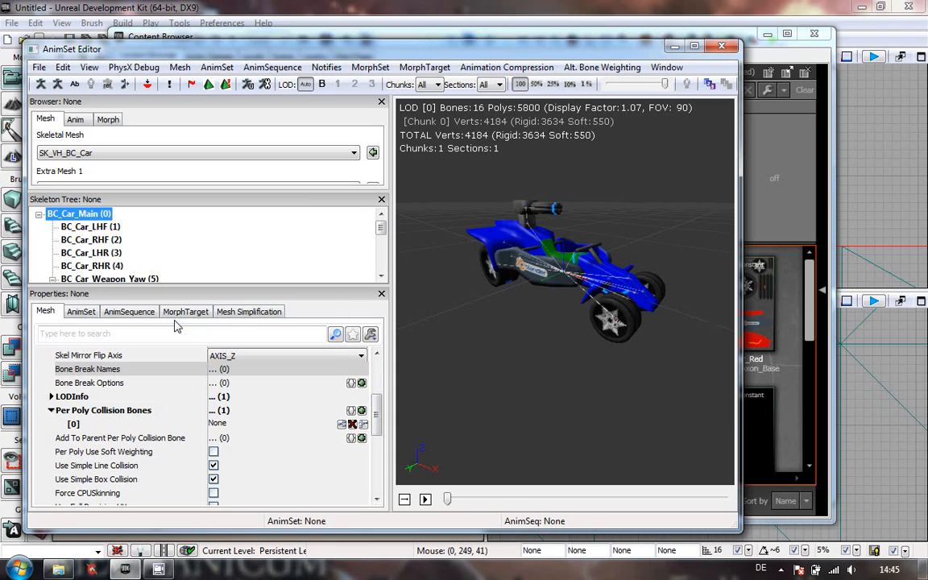
{"action": "left_click", "coordinate": [247, 427]}
{"action": "right_click", "coordinate": [247, 428]}
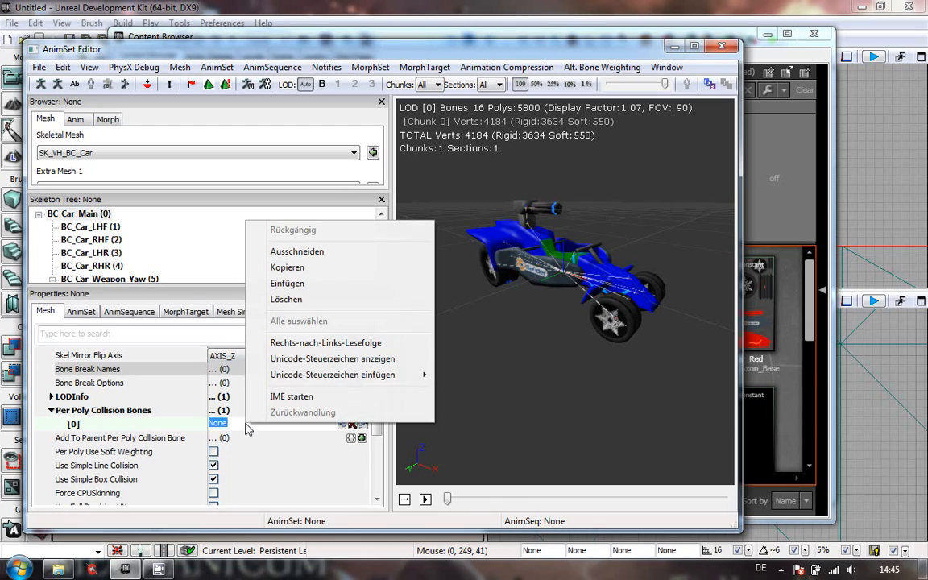
{"action": "left_click", "coordinate": [300, 289]}
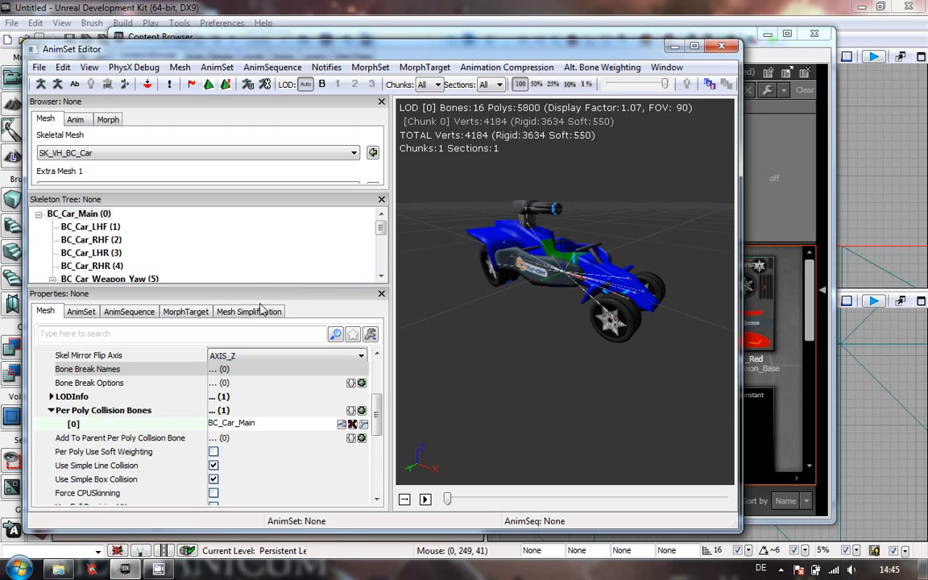
- Review the wheel, weapon, suspension and damage bones in the skeleton tree, highlighting BC_Dam_Front on the car preview
{"action": "mouse_move", "coordinate": [382, 228]}
{"action": "left_mouse_down"}
{"action": "mouse_move", "coordinate": [384, 269]}
{"action": "mouse_move", "coordinate": [385, 231]}
{"action": "left_mouse_up"}
{"action": "scroll", "coordinate": [380, 234], "scroll_direction": "down", "scroll_amount": 2}
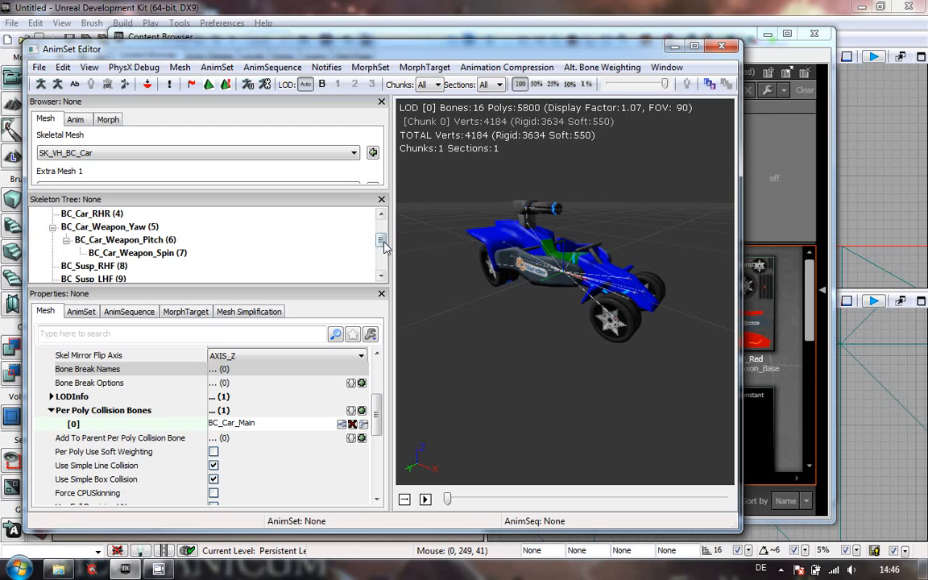
{"action": "scroll", "coordinate": [346, 230], "scroll_direction": "down", "scroll_amount": 3}
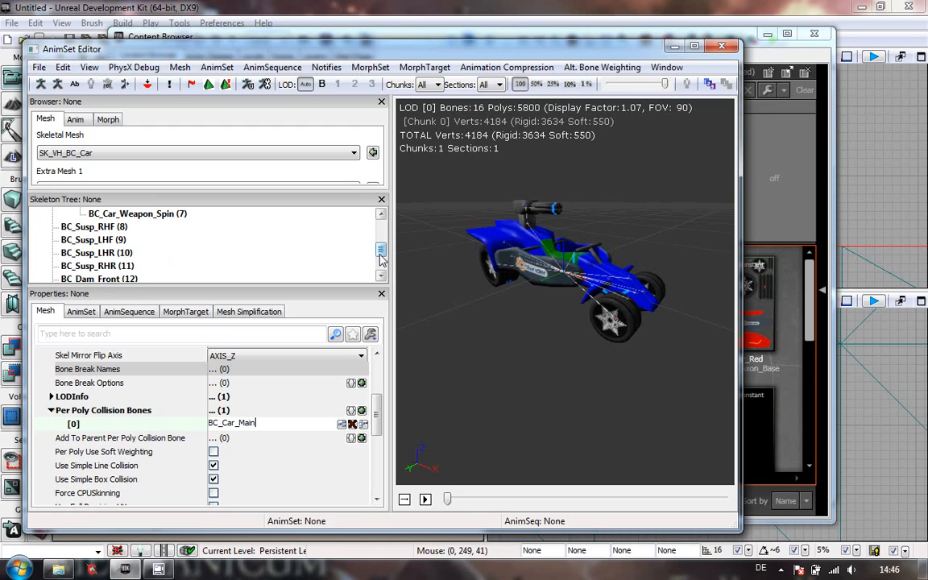
{"action": "scroll", "coordinate": [345, 234], "scroll_direction": "down", "scroll_amount": 4}
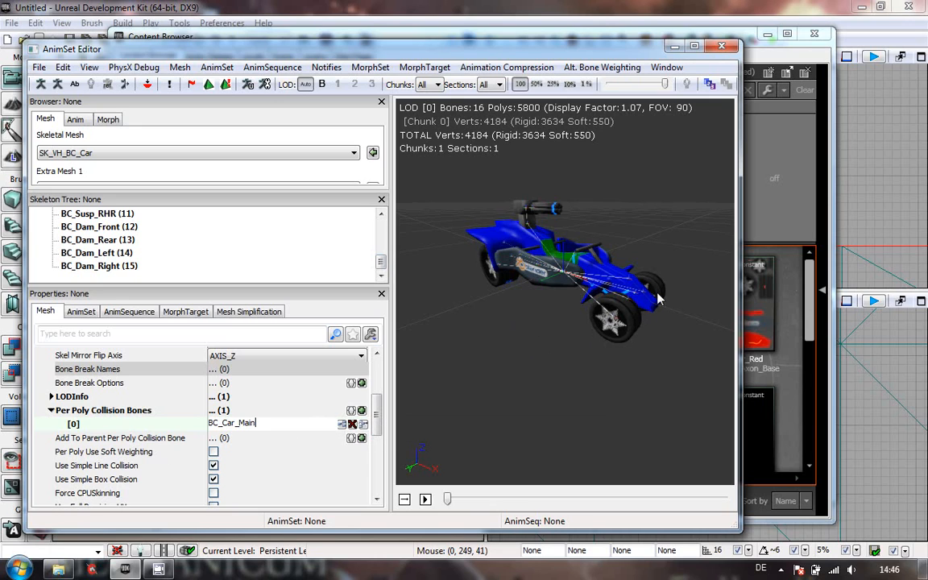
{"action": "left_click", "coordinate": [102, 228]}
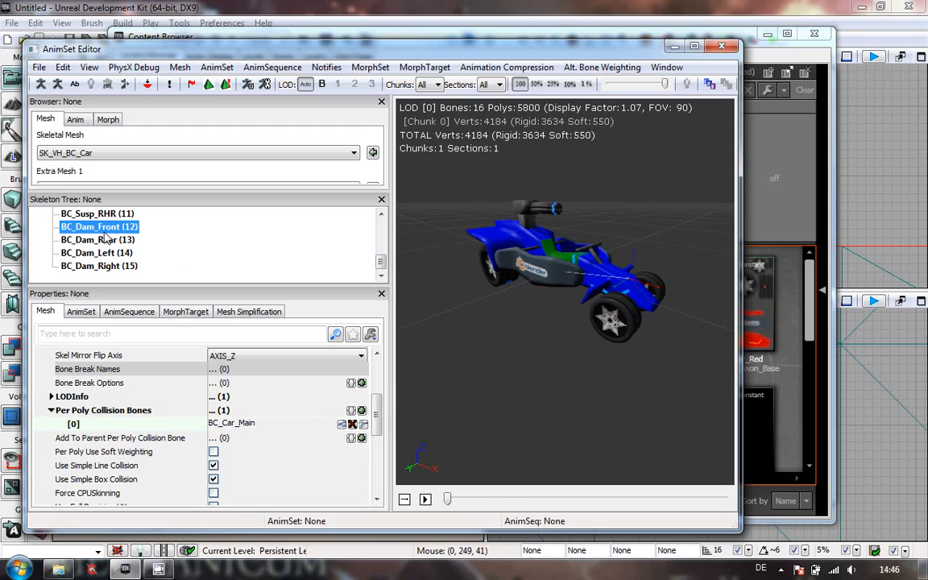
{"action": "left_click", "coordinate": [659, 289]}
{"action": "mouse_move", "coordinate": [661, 288]}
{"action": "left_mouse_down"}
{"action": "mouse_move", "coordinate": [718, 305]}
{"action": "mouse_move", "coordinate": [669, 301]}
{"action": "left_mouse_up"}
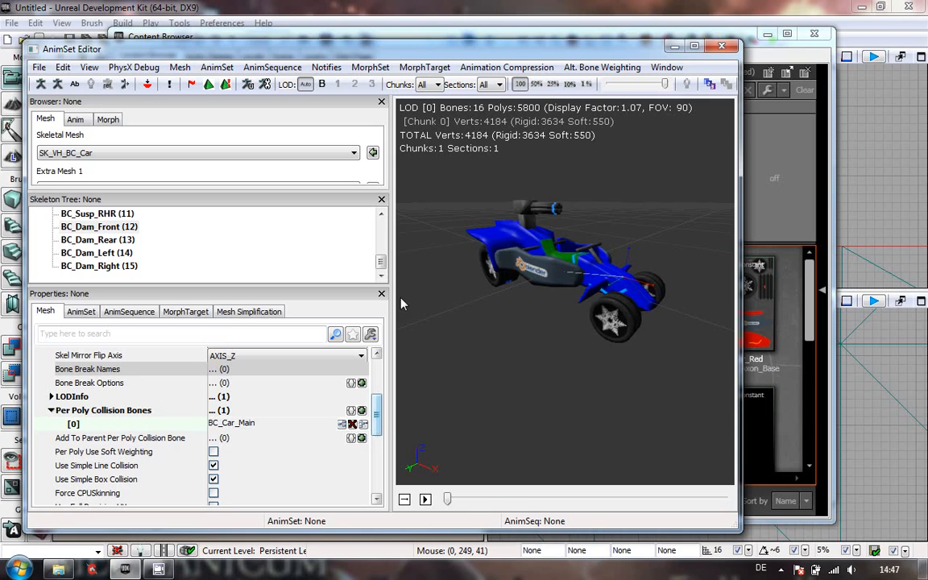
{"action": "left_click_drag", "start_coordinate": [381, 262], "coordinate": [385, 250]}
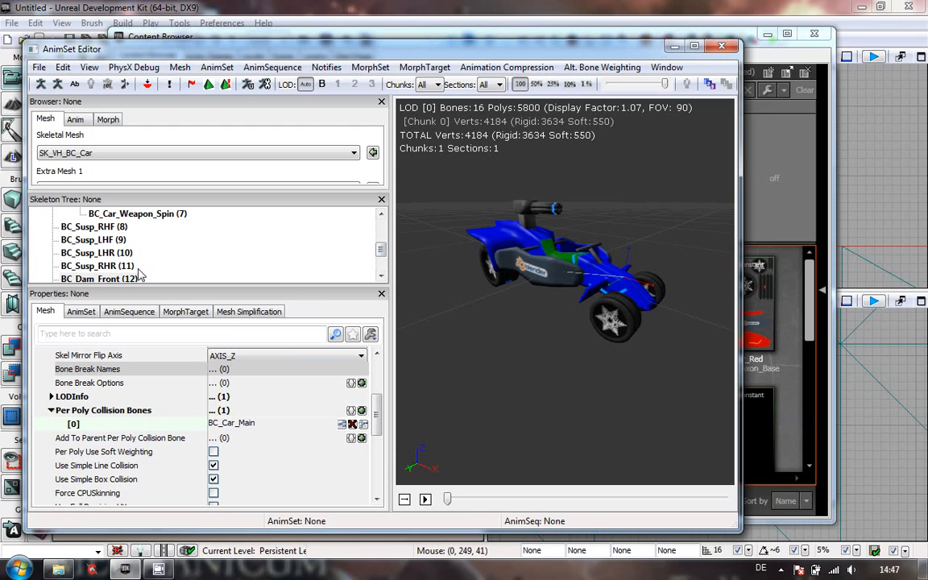
{"action": "scroll", "coordinate": [384, 252], "scroll_direction": "up", "scroll_amount": 2}
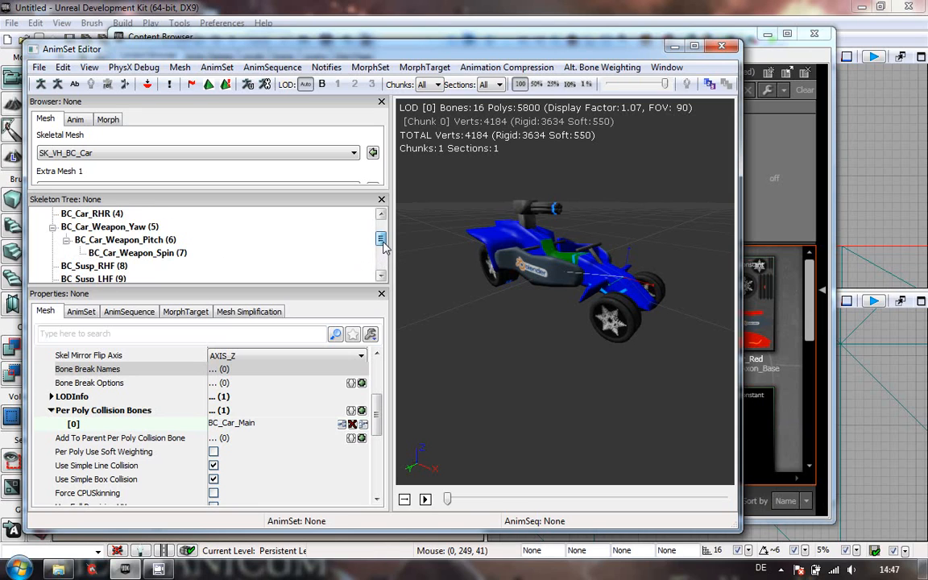
- Add eight empty entries to the skeletal mesh's Add To Parent Per Poly Collision Bone array
{"action": "left_click", "coordinate": [362, 437]}
{"action": "left_click", "coordinate": [361, 438]}
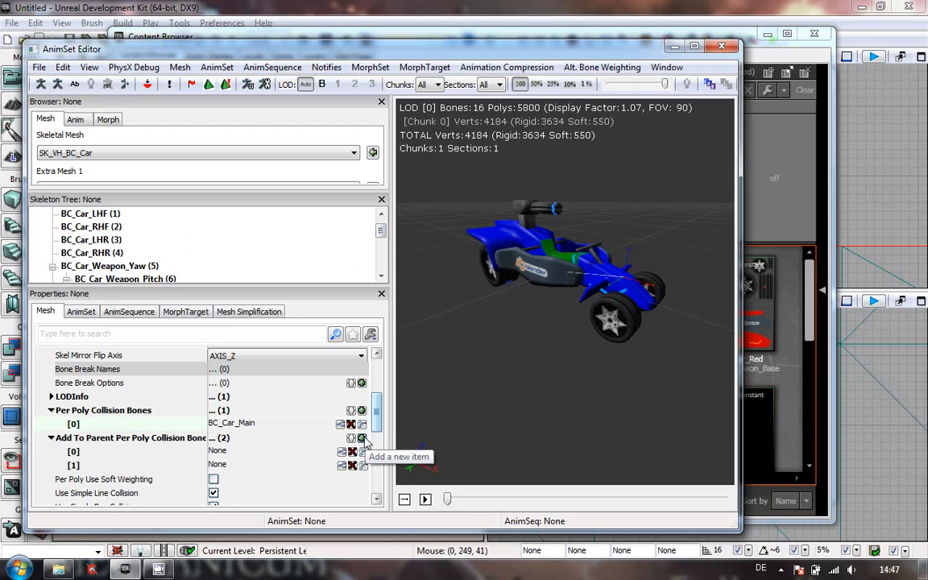
{"action": "left_click", "coordinate": [362, 438]}
{"action": "left_click", "coordinate": [362, 438]}
{"action": "left_click", "coordinate": [361, 438]}
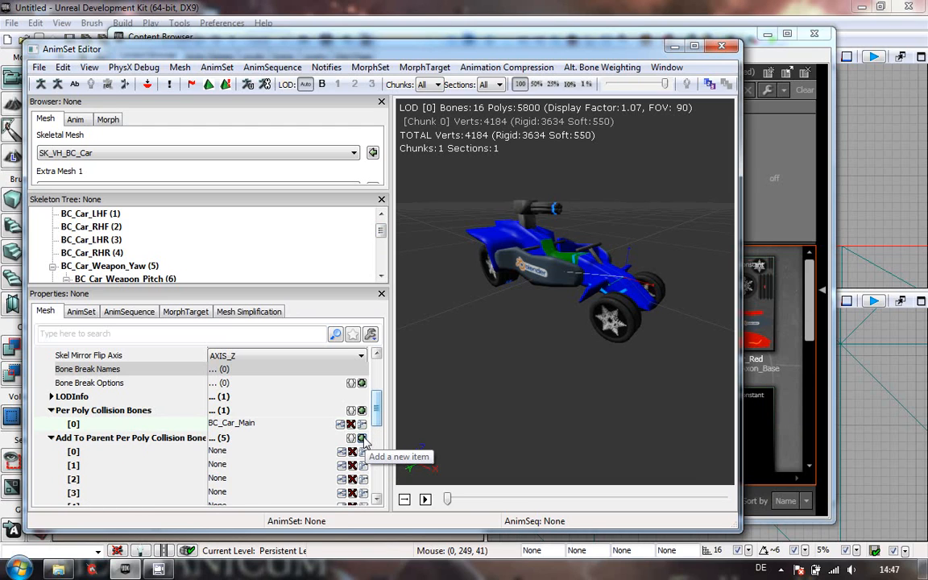
{"action": "left_click", "coordinate": [362, 438]}
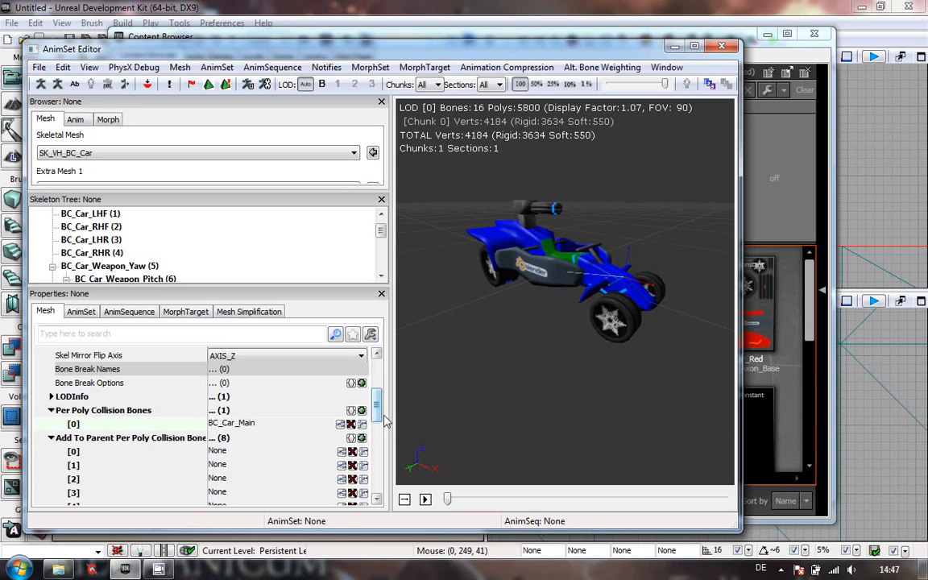
{"action": "mouse_move", "coordinate": [377, 404]}
{"action": "left_mouse_down"}
{"action": "mouse_move", "coordinate": [378, 429]}
{"action": "mouse_move", "coordinate": [376, 410]}
{"action": "left_mouse_up"}
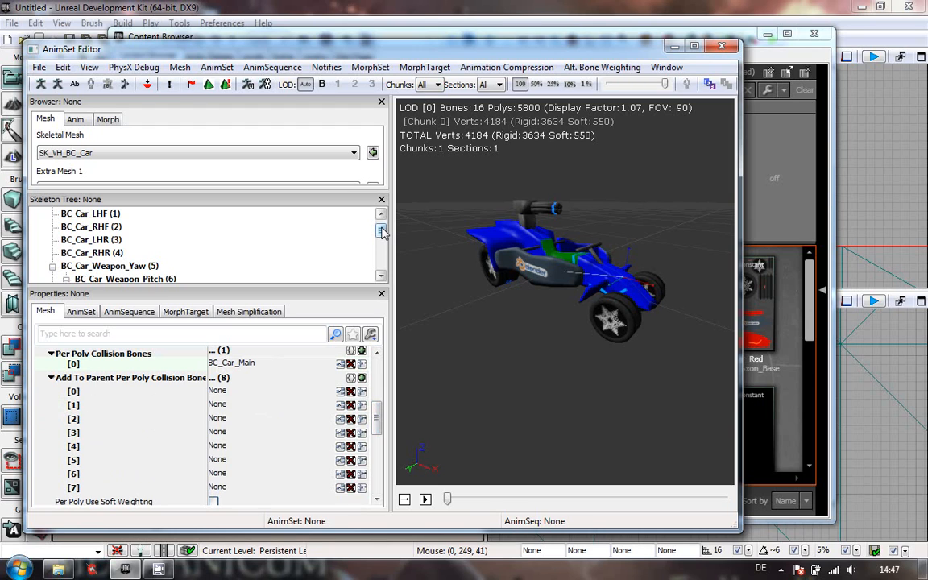
- Copy the BC_Car_LHF bone's name from the skeleton tree and paste it into Add To Parent Per Poly Collision Bone entry [0]
{"action": "left_click", "coordinate": [103, 215]}
{"action": "right_click", "coordinate": [103, 214]}
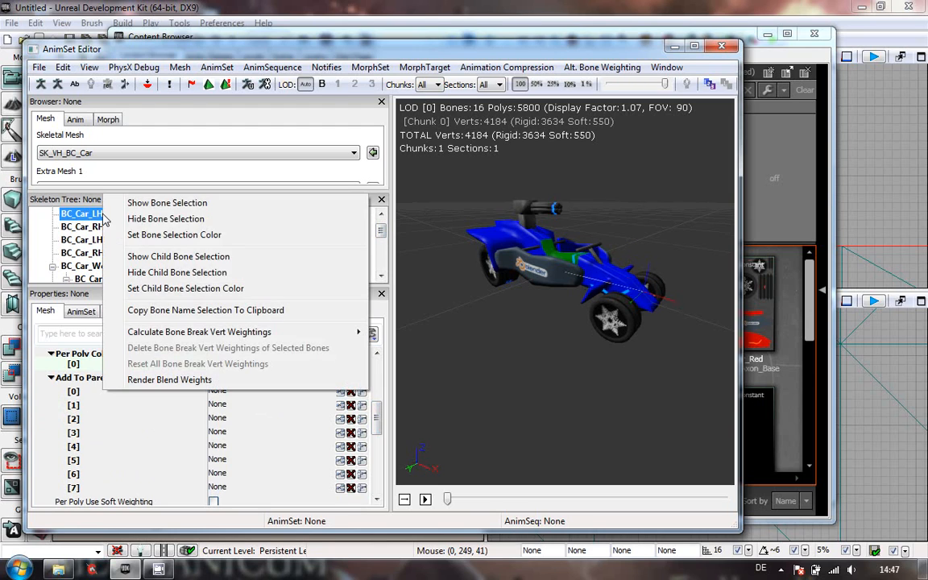
{"action": "left_click", "coordinate": [184, 312]}
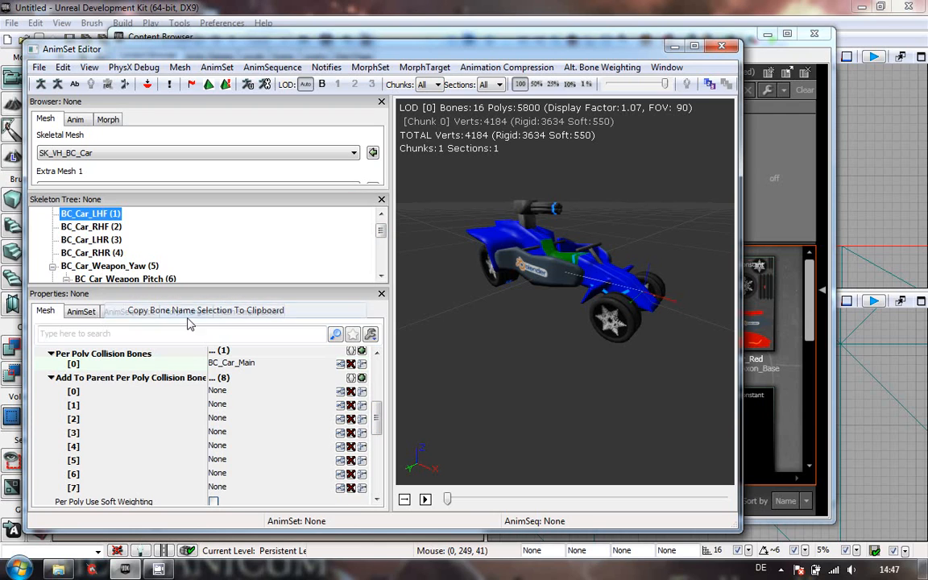
{"action": "left_click", "coordinate": [232, 392]}
{"action": "right_click", "coordinate": [234, 394]}
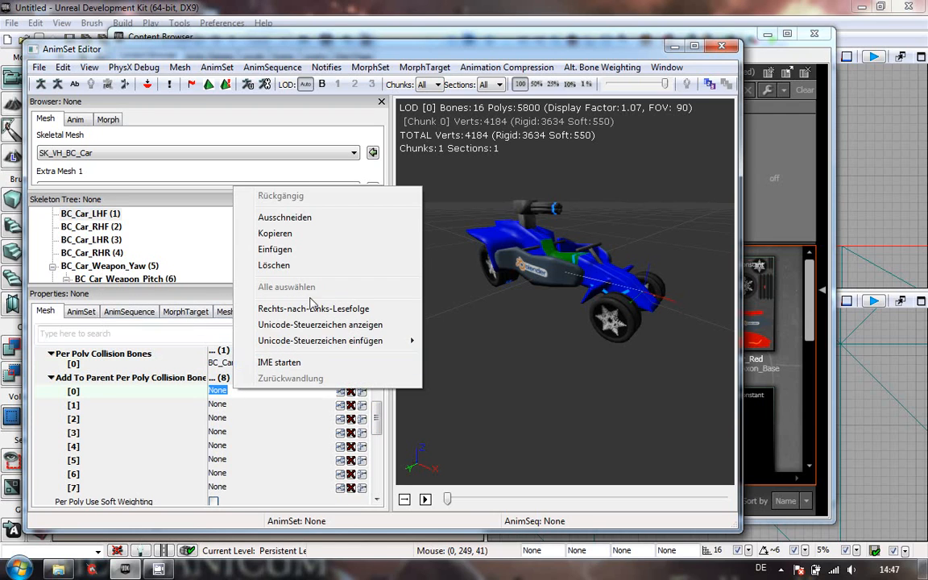
{"action": "left_click", "coordinate": [301, 251]}
- Copy the BC_Car_RHF bone's name and paste it into Add To Parent Per Poly Collision Bone entry [1]
{"action": "right_click", "coordinate": [103, 229]}
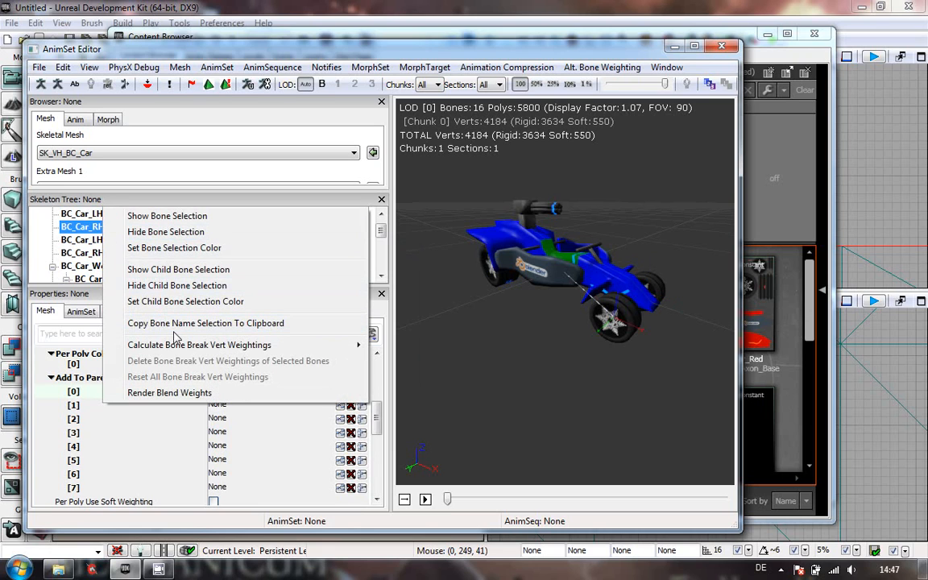
{"action": "left_click", "coordinate": [175, 324]}
{"action": "left_click", "coordinate": [229, 406]}
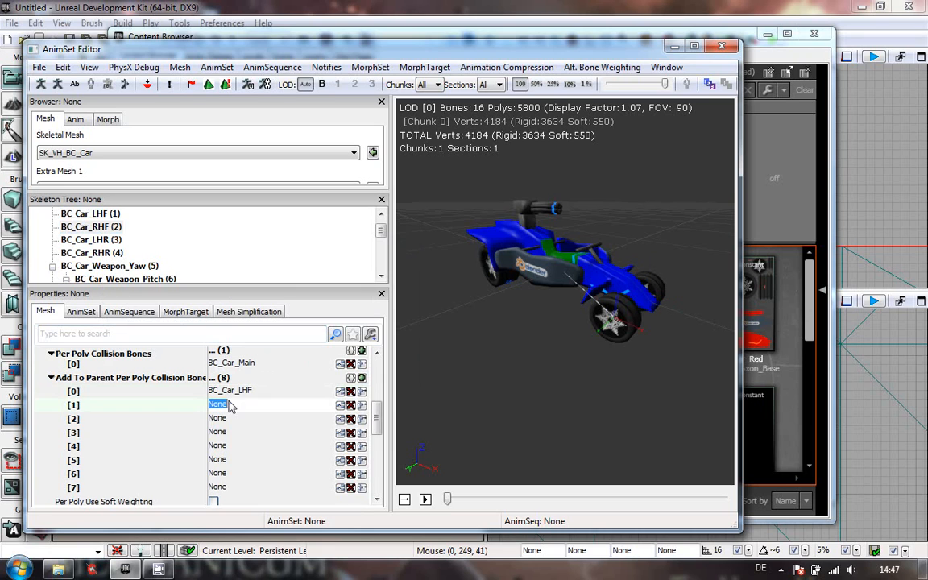
{"action": "right_click", "coordinate": [230, 407]}
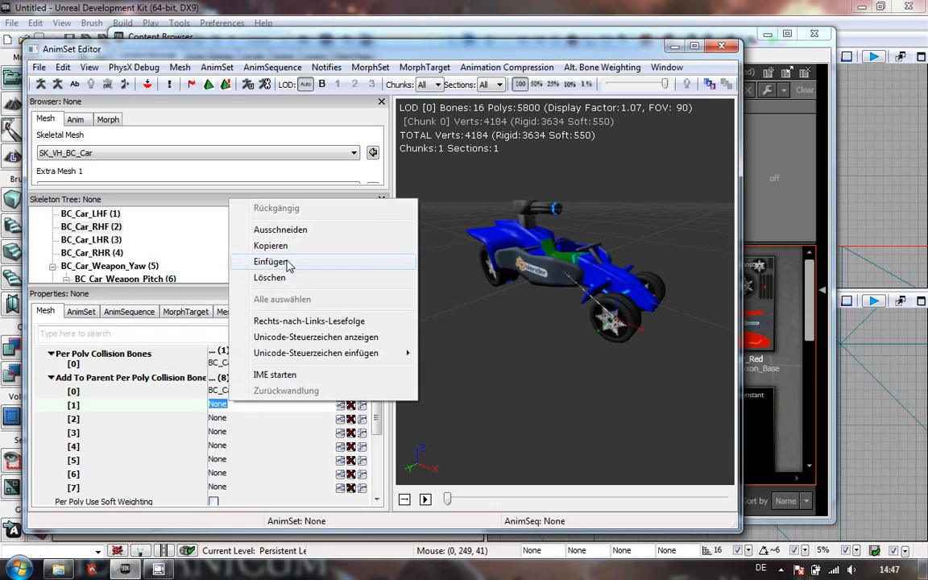
{"action": "left_click", "coordinate": [271, 262]}
- Copy the BC_Car_LHR bone's name and paste it into Add To Parent Per Poly Collision Bone entry [2]
{"action": "left_click", "coordinate": [106, 240]}
{"action": "right_click", "coordinate": [106, 240]}
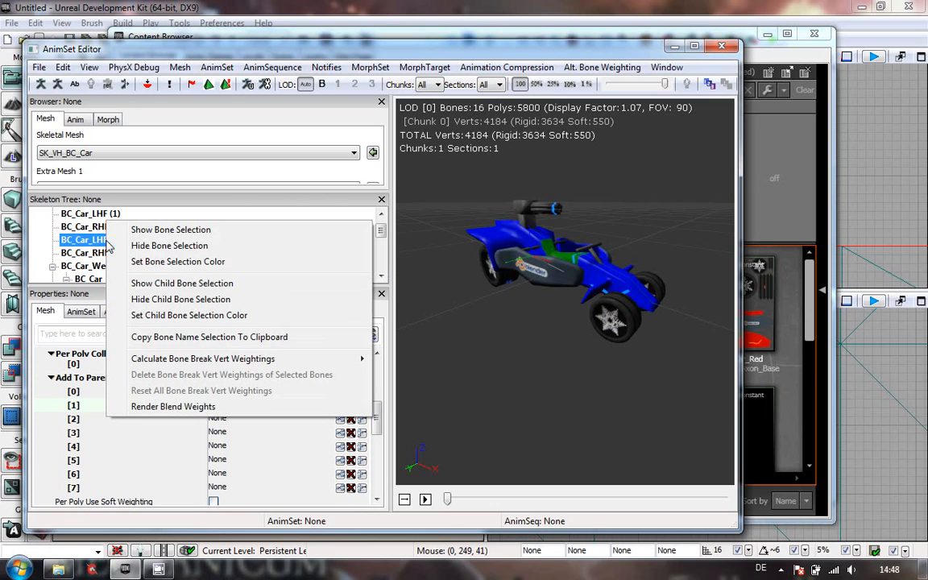
{"action": "left_click", "coordinate": [198, 337]}
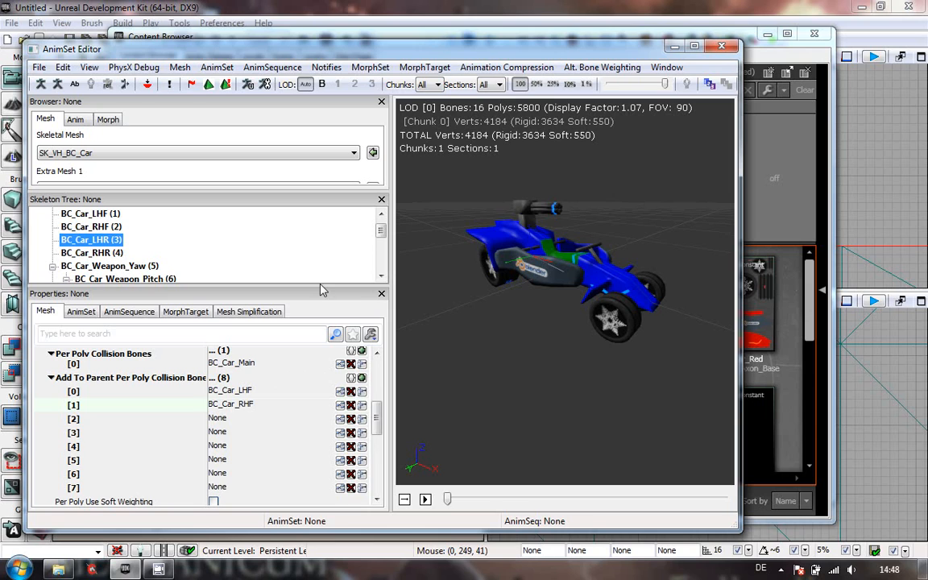
{"action": "left_click", "coordinate": [242, 418]}
{"action": "right_click", "coordinate": [266, 419]}
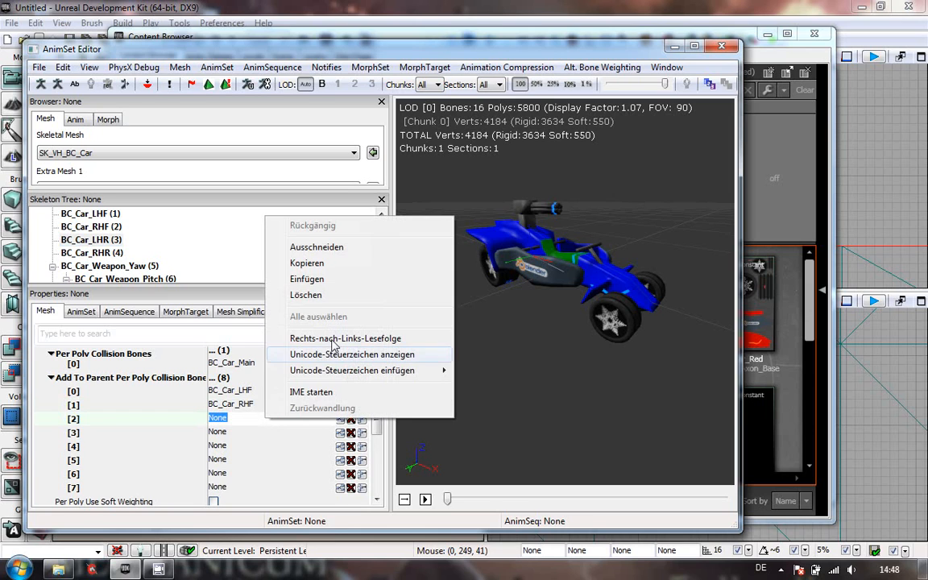
{"action": "left_click", "coordinate": [306, 279]}
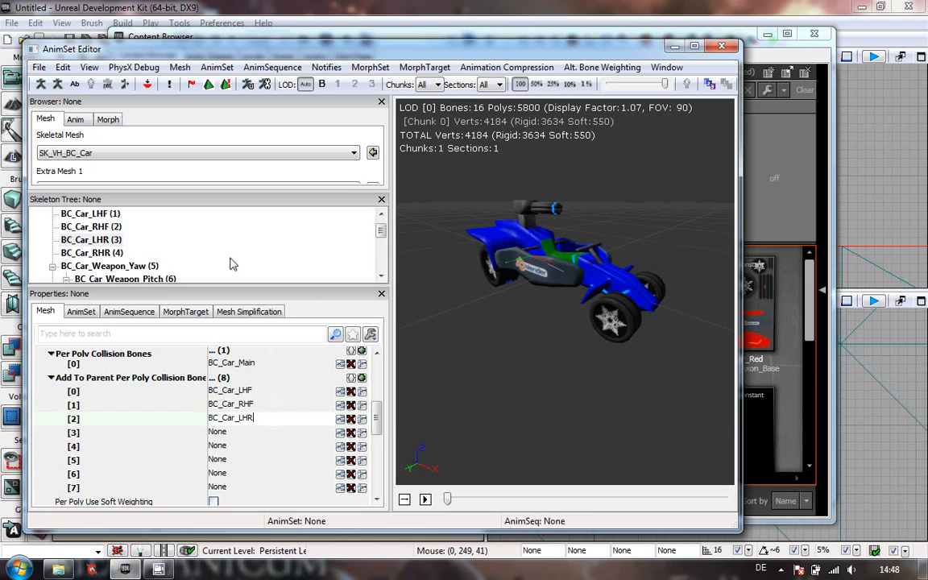
- Copy the BC_Car_RHR bone's name and paste it into Add To Parent Per Poly Collision Bone entry [3]
{"action": "left_click", "coordinate": [80, 254]}
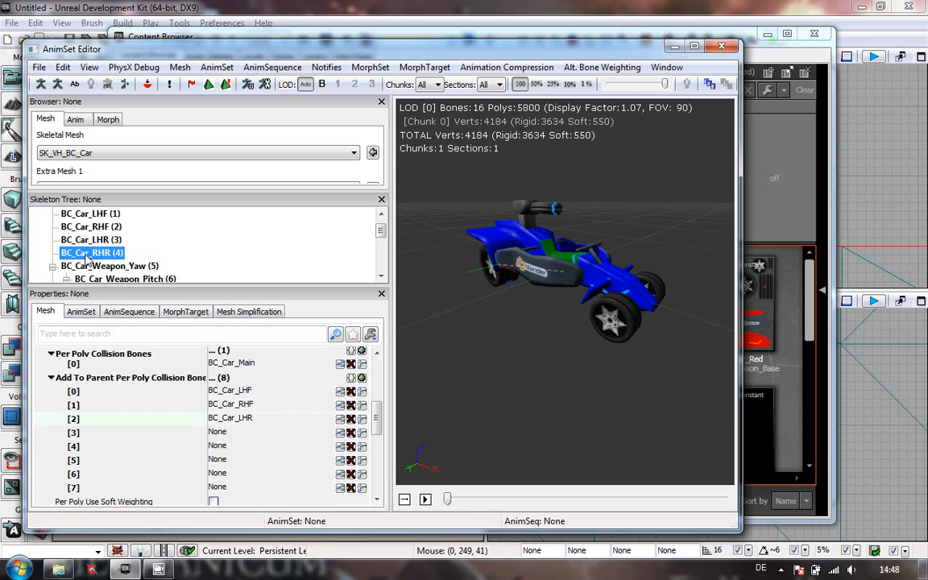
{"action": "right_click", "coordinate": [80, 238]}
{"action": "left_click", "coordinate": [161, 350]}
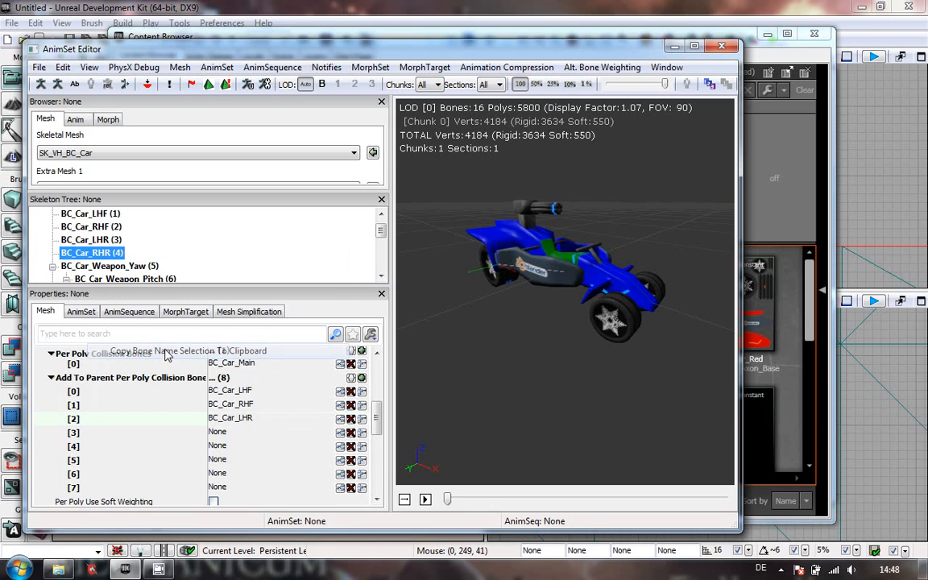
{"action": "left_click", "coordinate": [240, 433]}
{"action": "right_click", "coordinate": [241, 439]}
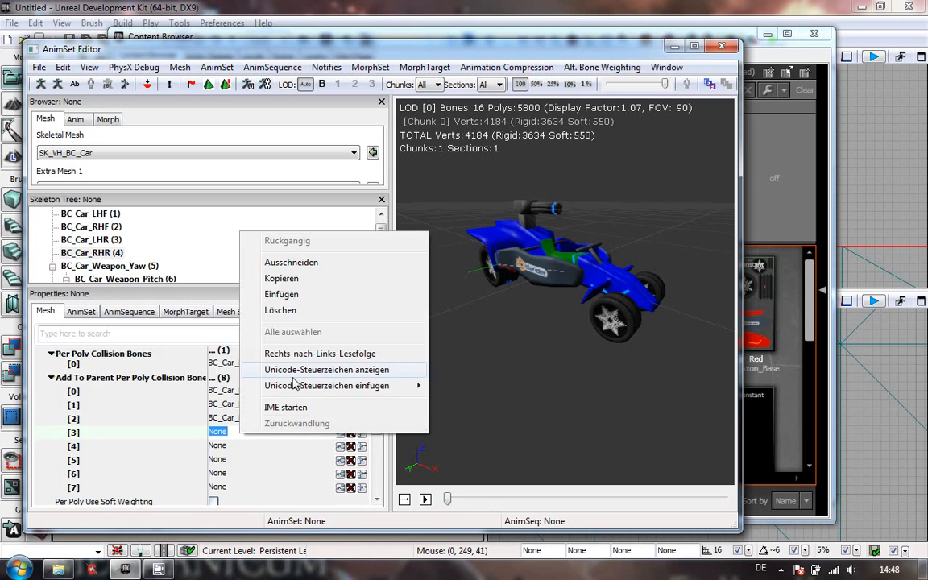
{"action": "left_click", "coordinate": [282, 295]}
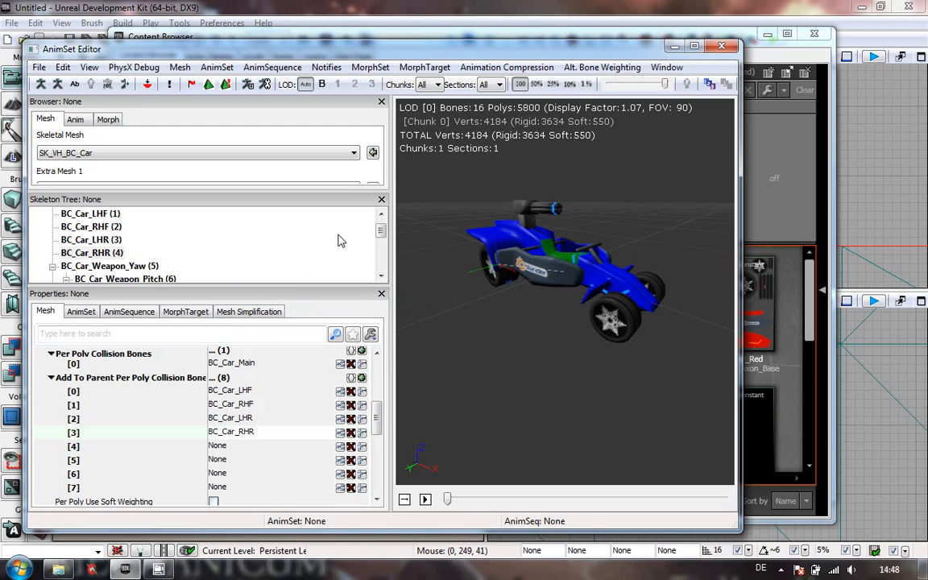
- Copy the BC_Dam_Front bone's name from the skeleton tree and paste it into Add To Parent Per Poly Collision Bone entry [4]
{"action": "scroll", "coordinate": [383, 245], "scroll_direction": "down", "scroll_amount": 1}
{"action": "left_click_drag", "start_coordinate": [382, 247], "coordinate": [383, 257]}
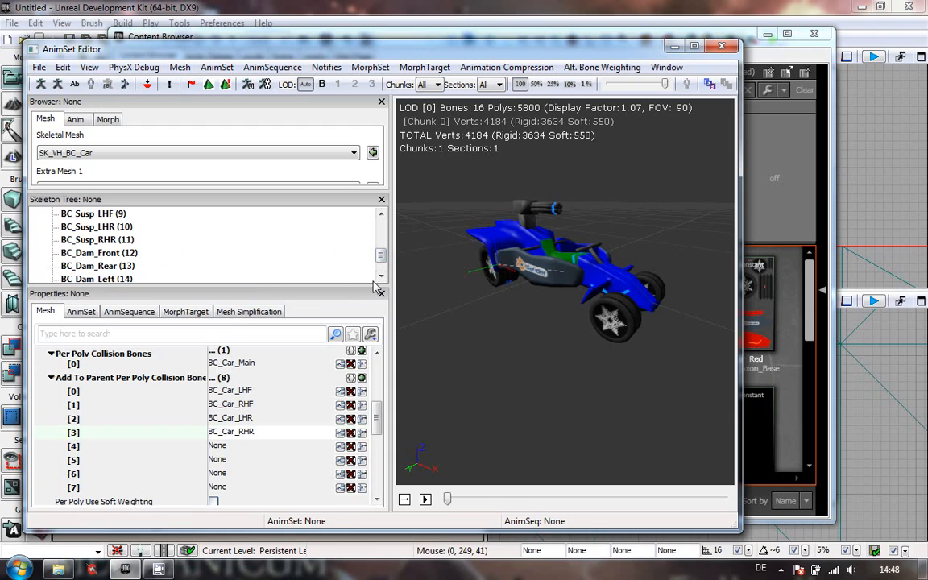
{"action": "left_click", "coordinate": [381, 276]}
{"action": "left_click", "coordinate": [381, 276]}
{"action": "right_click", "coordinate": [105, 232]}
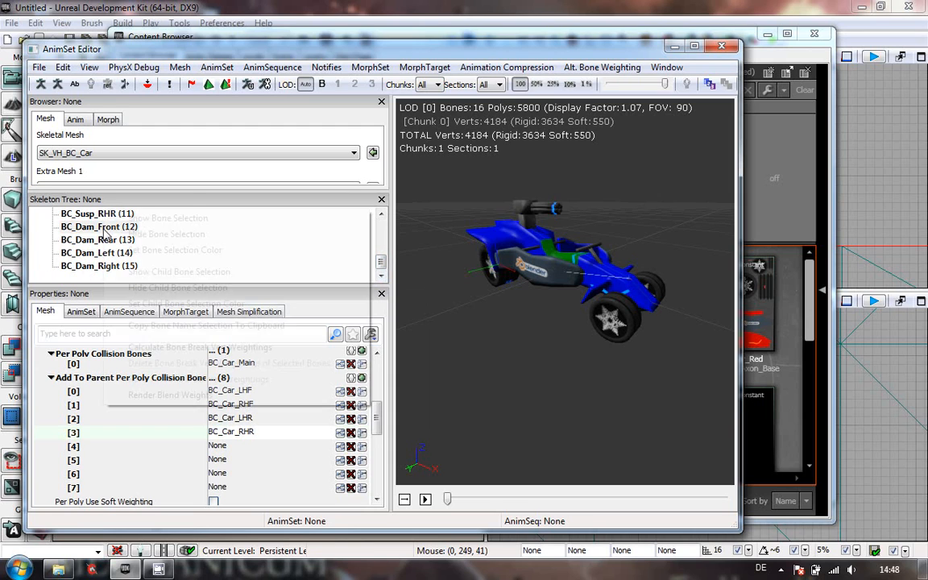
{"action": "left_click", "coordinate": [201, 330]}
{"action": "left_click", "coordinate": [250, 449]}
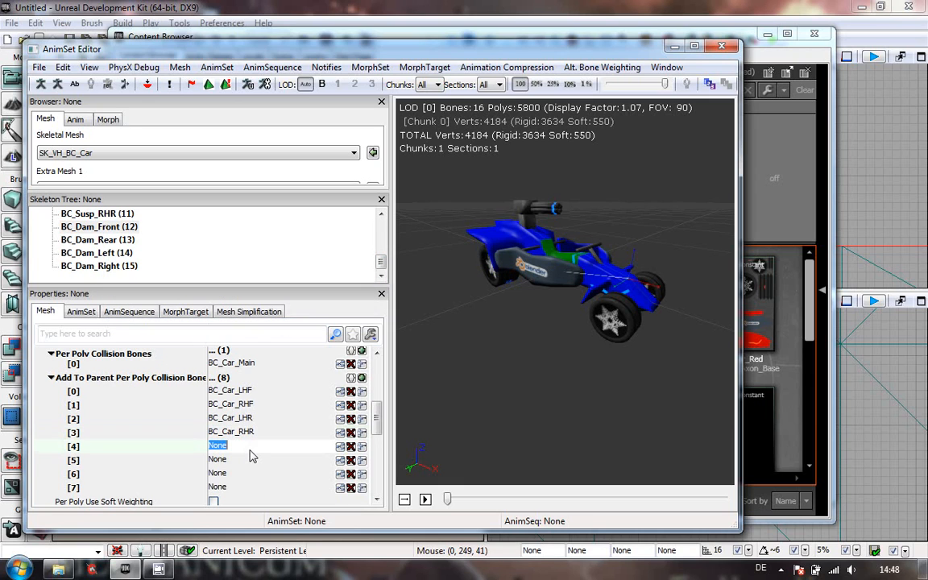
{"action": "right_click", "coordinate": [249, 453]}
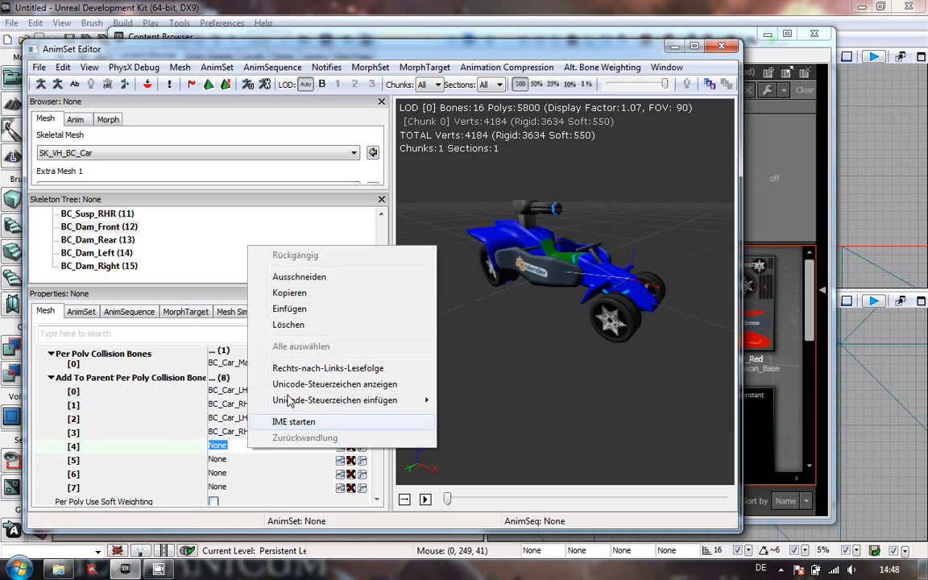
{"action": "left_click", "coordinate": [300, 314]}
- Copy the BC_Dam_Rear bone's name and paste it into Add To Parent Per Poly Collision Bone entry [5]
{"action": "left_click", "coordinate": [97, 240]}
{"action": "right_click", "coordinate": [117, 240]}
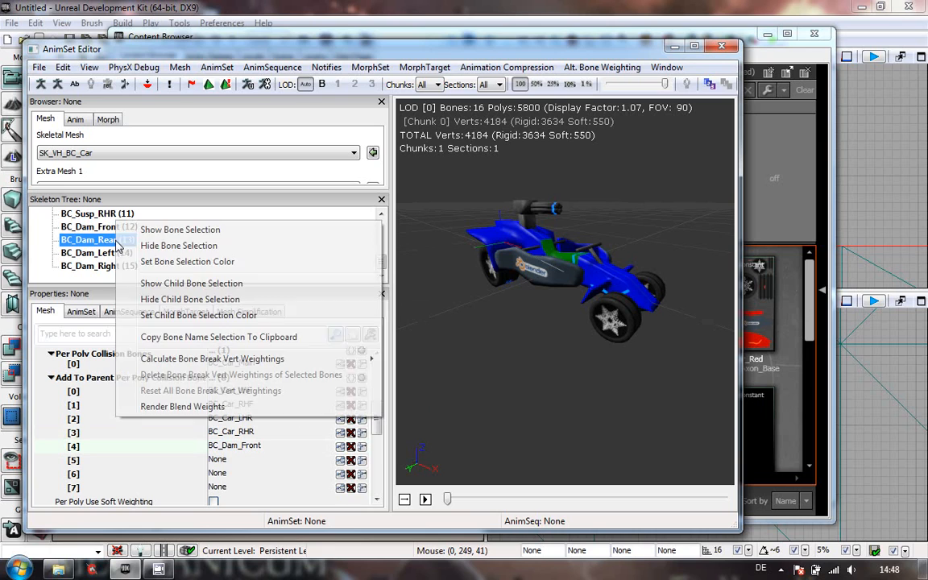
{"action": "left_click", "coordinate": [185, 337]}
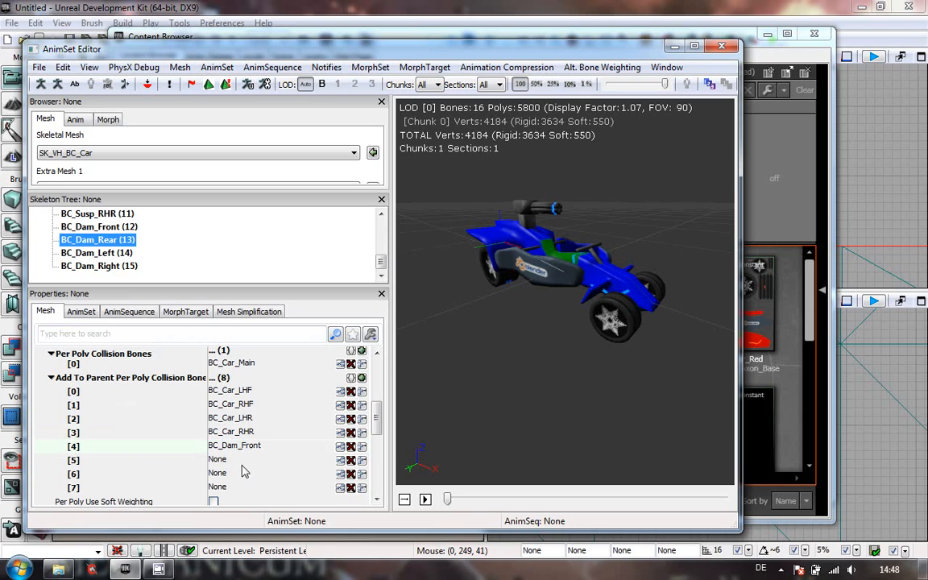
{"action": "left_click", "coordinate": [244, 464]}
{"action": "right_click", "coordinate": [244, 466]}
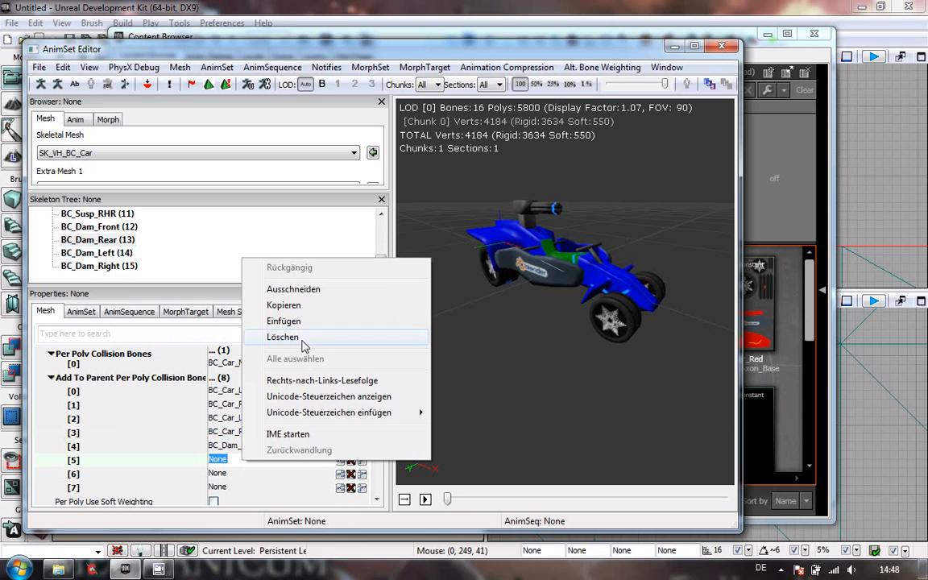
{"action": "left_click", "coordinate": [283, 321]}
- Copy the BC_Dam_Left bone's name and paste it into Add To Parent Per Poly Collision Bone entry [6]
{"action": "left_click", "coordinate": [120, 253]}
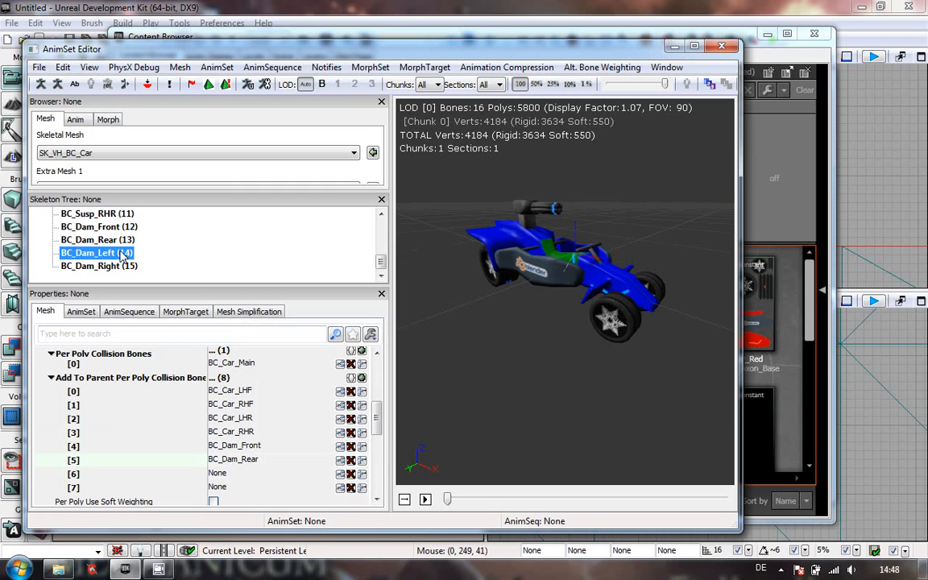
{"action": "right_click", "coordinate": [121, 254]}
{"action": "left_click", "coordinate": [198, 348]}
{"action": "left_click", "coordinate": [242, 473]}
{"action": "right_click", "coordinate": [244, 475]}
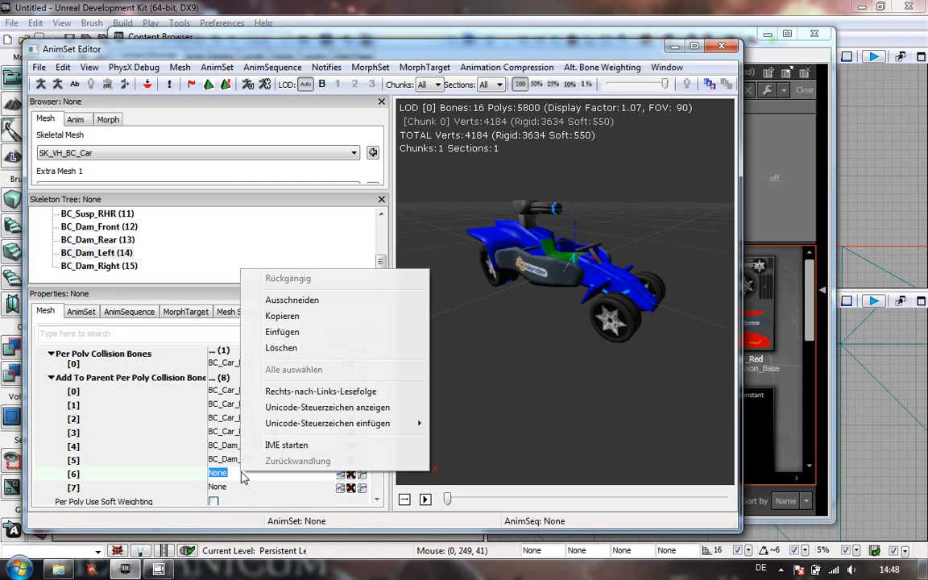
{"action": "left_click", "coordinate": [309, 331]}
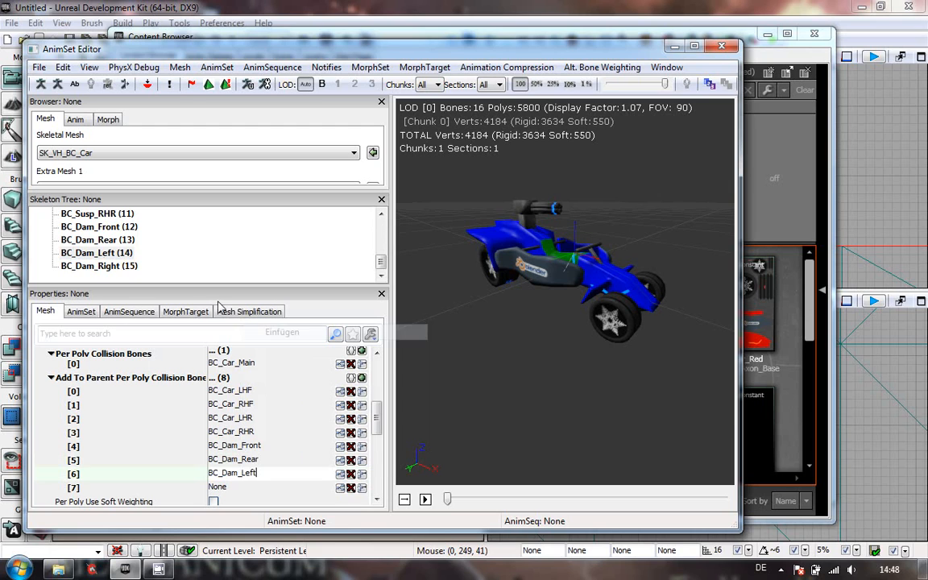
- Copy the BC_Dam_Right bone's name from the skeleton tree and paste it over Add To Parent Per Poly Collision Bone entry [6]
{"action": "left_click", "coordinate": [101, 267]}
{"action": "right_click", "coordinate": [104, 267]}
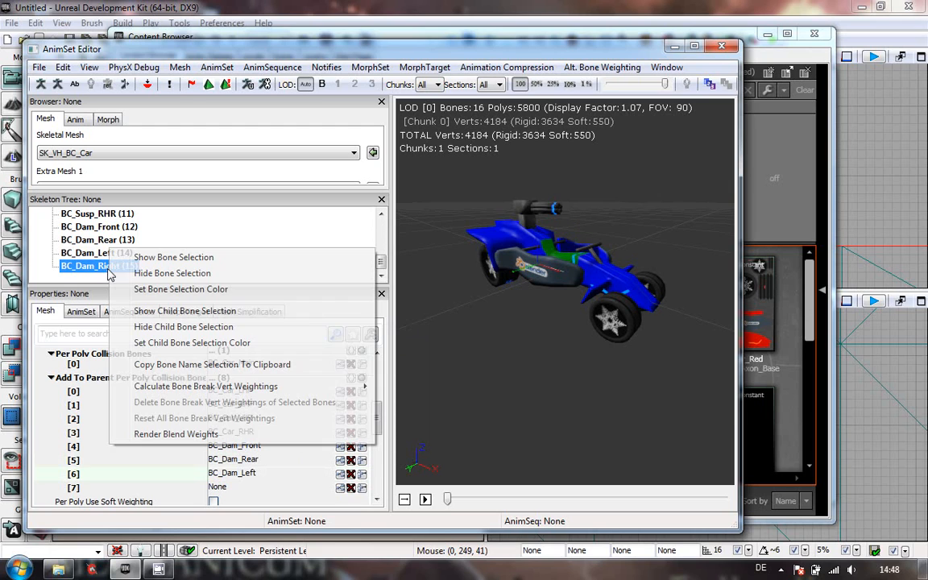
{"action": "left_click", "coordinate": [227, 365]}
{"action": "left_click", "coordinate": [242, 473]}
{"action": "right_click", "coordinate": [250, 472]}
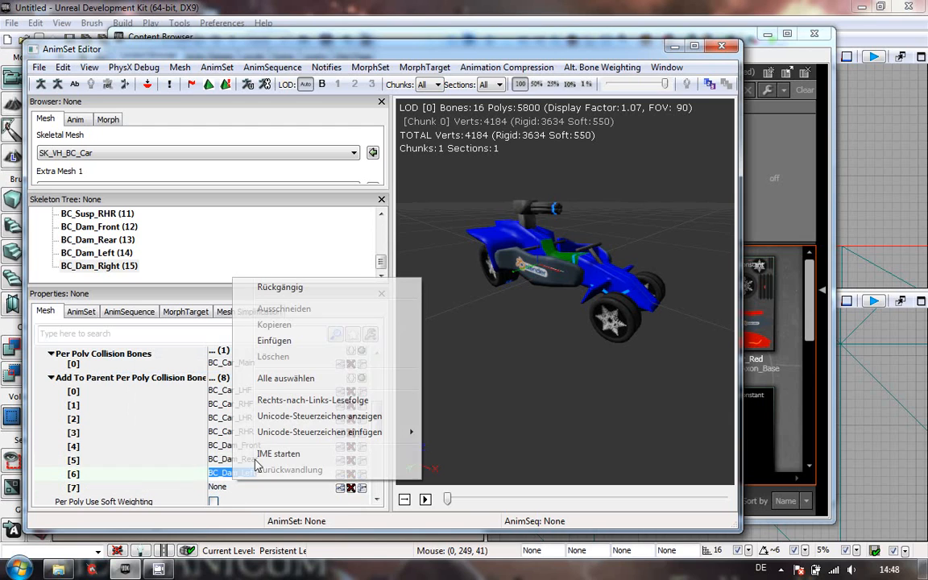
{"action": "left_click", "coordinate": [318, 340]}
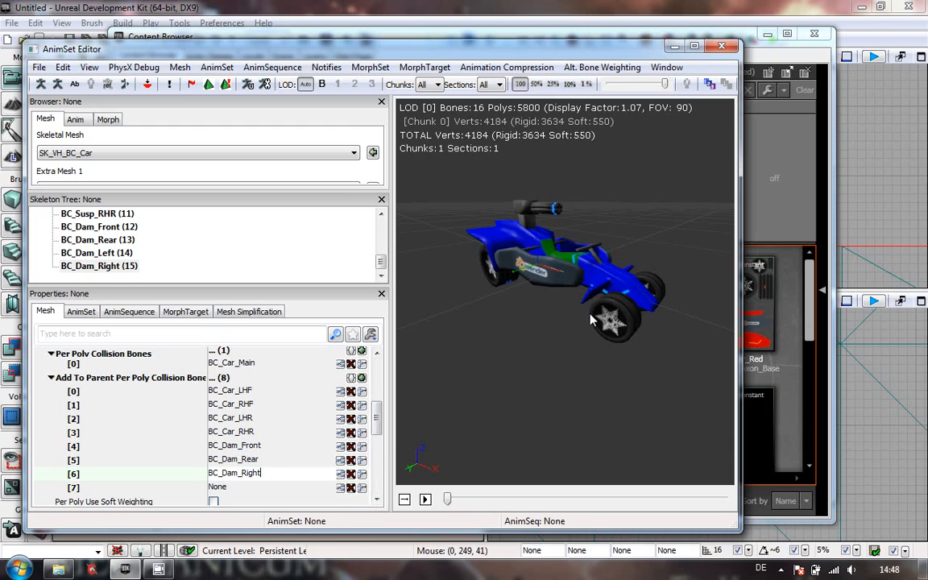
{"action": "mouse_move", "coordinate": [591, 321]}
{"action": "left_mouse_down"}
{"action": "mouse_move", "coordinate": [532, 318]}
{"action": "mouse_move", "coordinate": [589, 315]}
{"action": "left_mouse_up"}
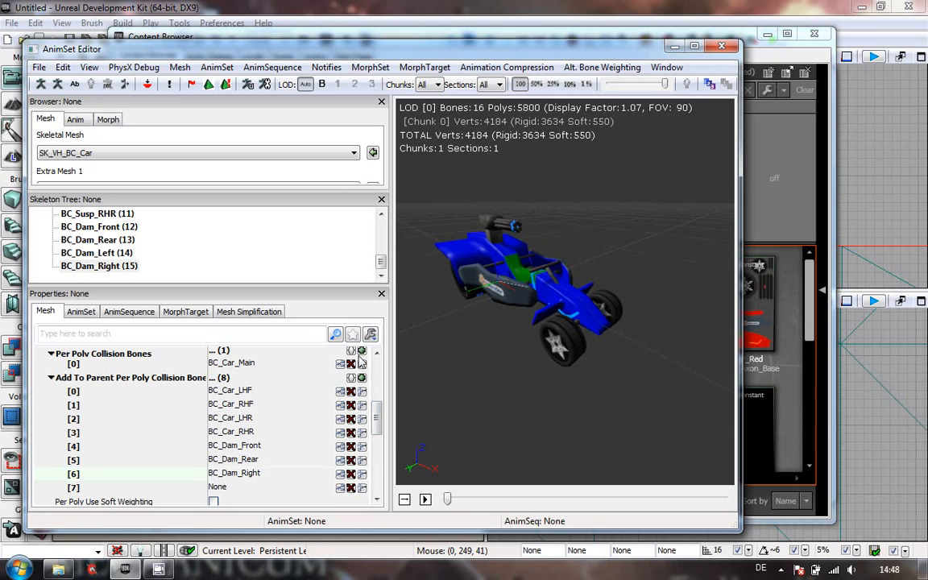
- Collapse both per-poly collision bone lists and examine the car's other mesh properties, including Bounds, Preview Morph Sets and the clothing sections
{"action": "left_click", "coordinate": [50, 378]}
{"action": "left_click", "coordinate": [50, 354]}
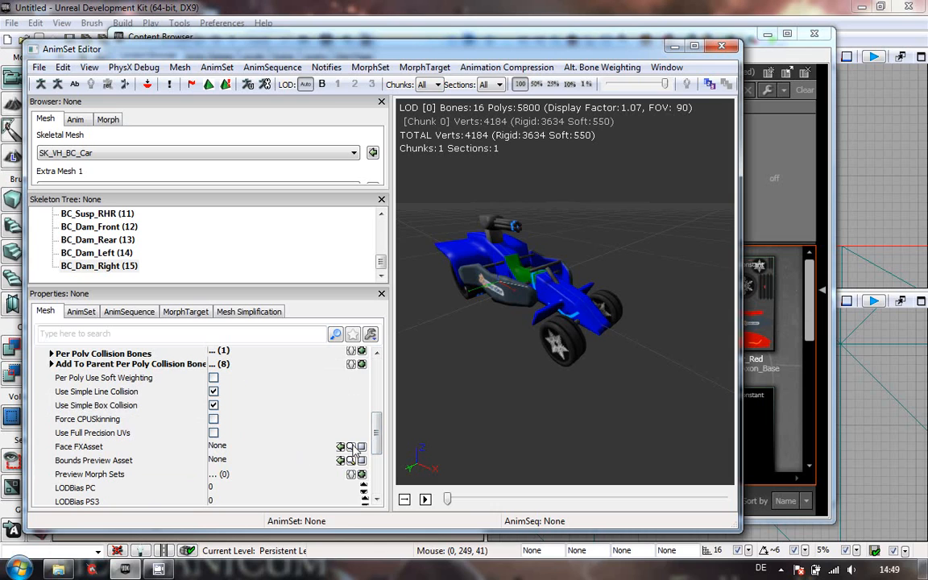
{"action": "left_click_drag", "start_coordinate": [378, 446], "coordinate": [379, 411]}
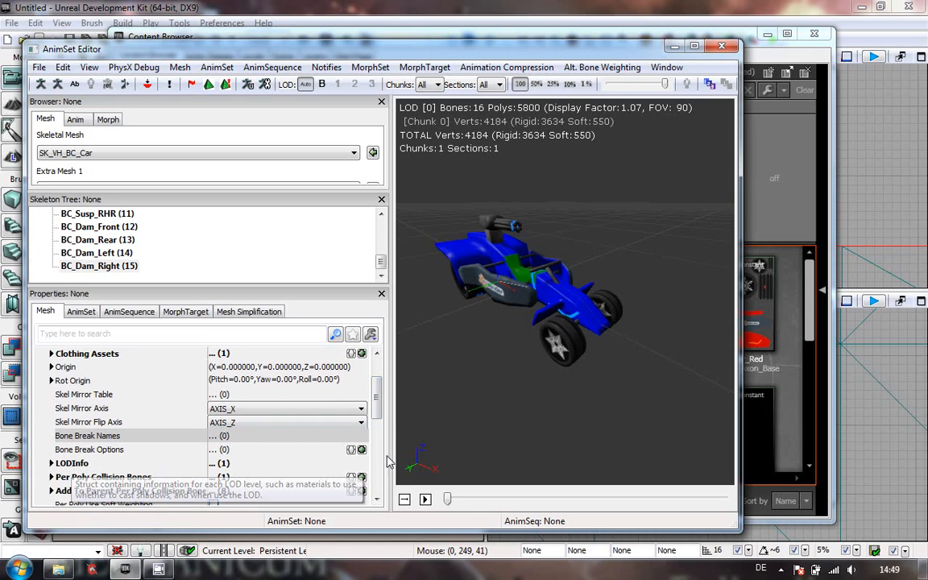
{"action": "left_click_drag", "start_coordinate": [379, 408], "coordinate": [386, 387]}
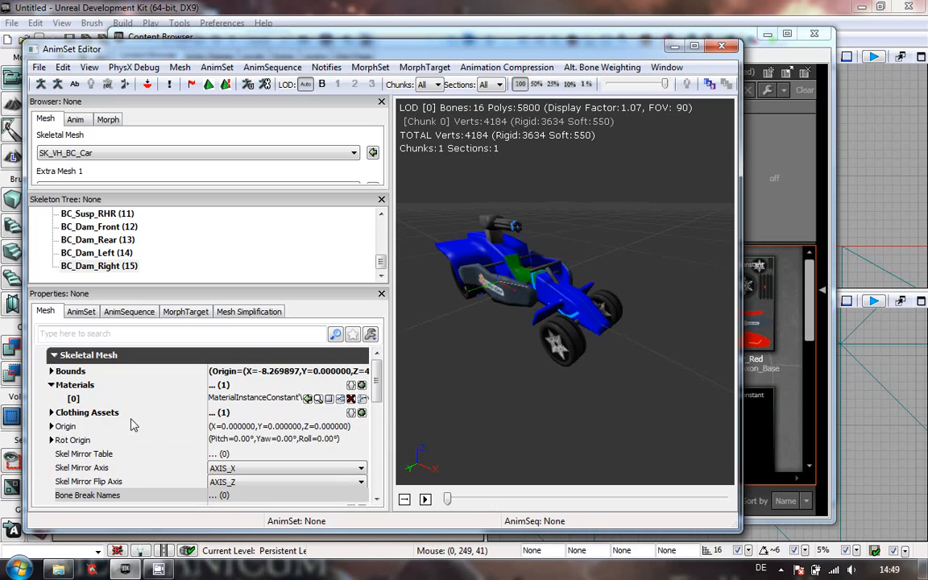
{"action": "double_click", "coordinate": [79, 373]}
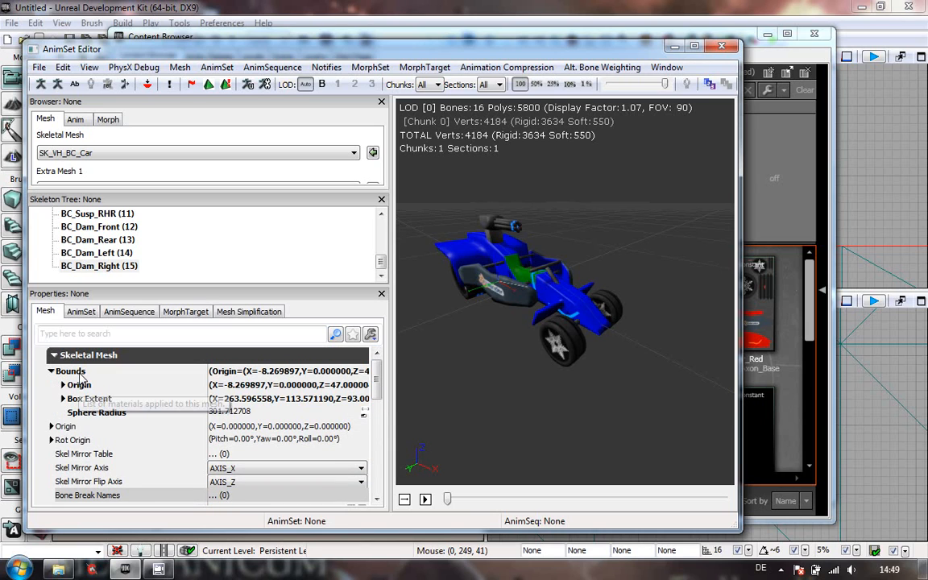
{"action": "double_click", "coordinate": [79, 373]}
{"action": "left_click_drag", "start_coordinate": [377, 391], "coordinate": [378, 463]}
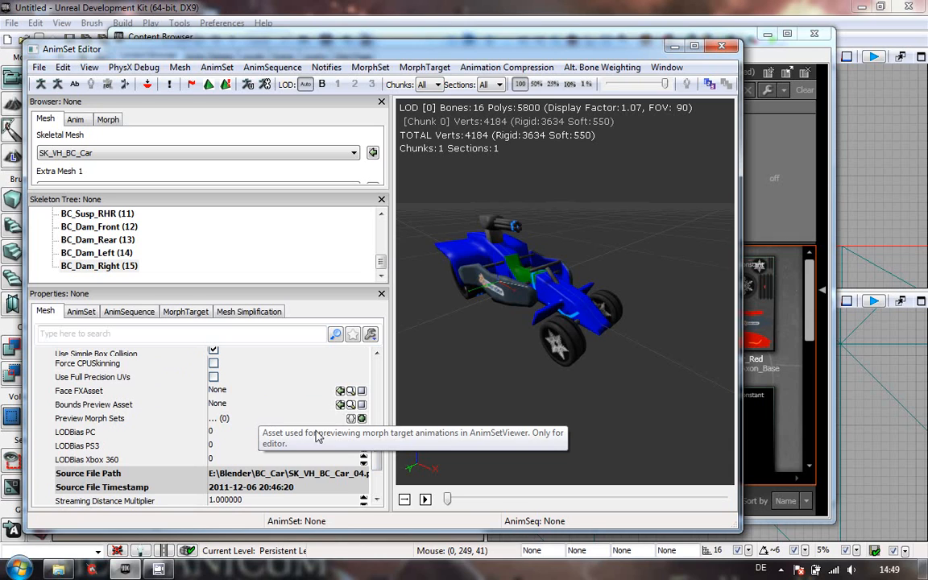
{"action": "scroll", "coordinate": [376, 458], "scroll_direction": "down", "scroll_amount": 1}
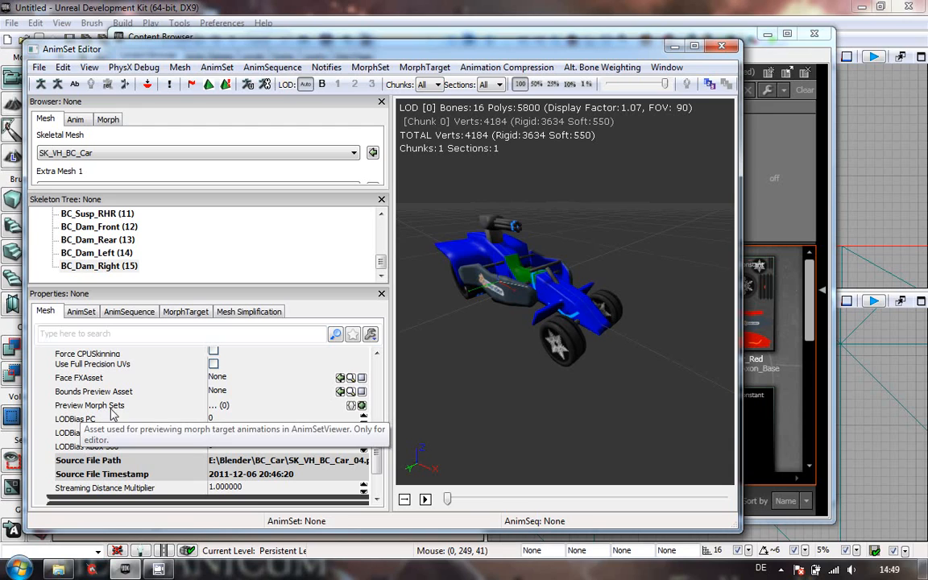
{"action": "left_click_drag", "start_coordinate": [378, 456], "coordinate": [377, 483]}
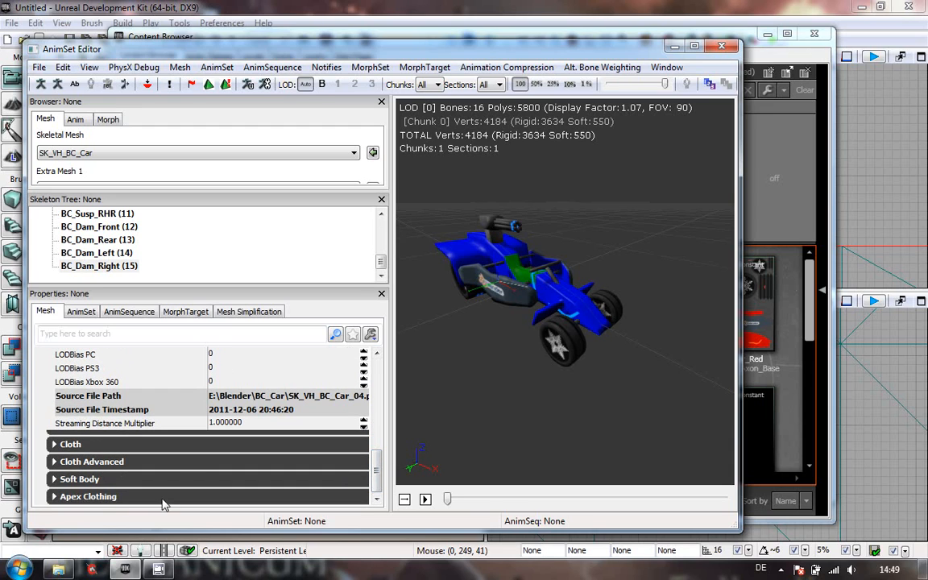
{"action": "left_click_drag", "start_coordinate": [377, 467], "coordinate": [391, 368]}
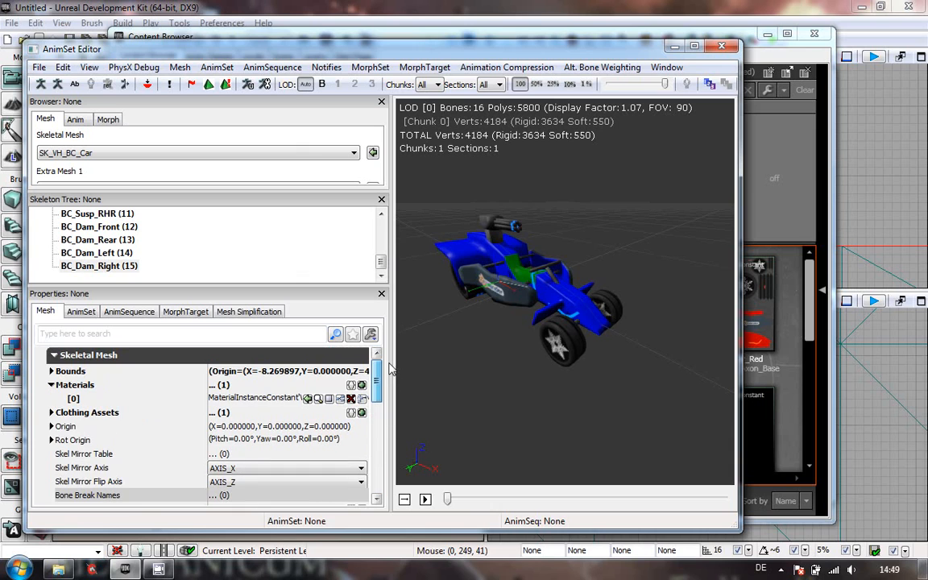
- Switch to the Content Browser and show the Mesh group of the VH_Scorpion package under UT3 Vehicles
{"action": "left_click", "coordinate": [772, 51]}
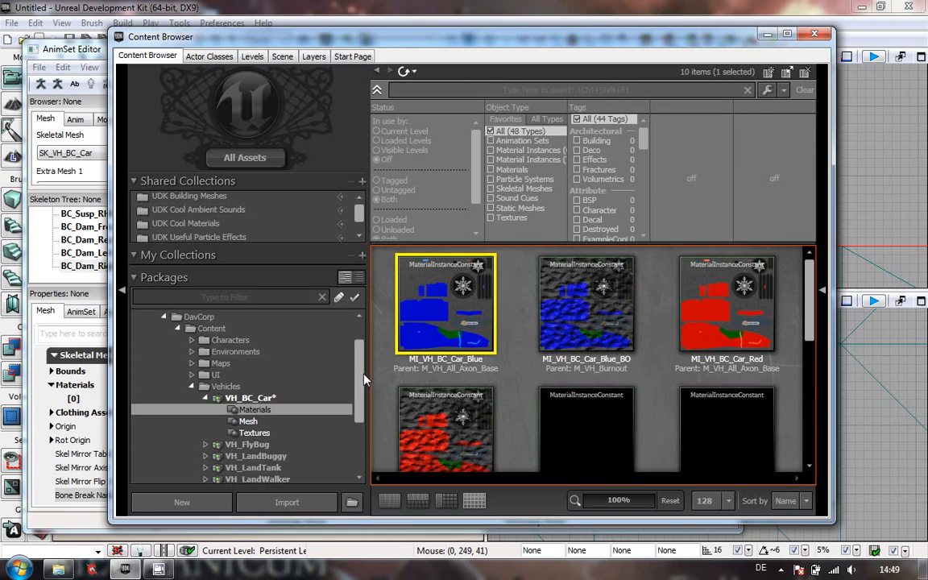
{"action": "scroll", "coordinate": [327, 336], "scroll_direction": "down", "scroll_amount": 3}
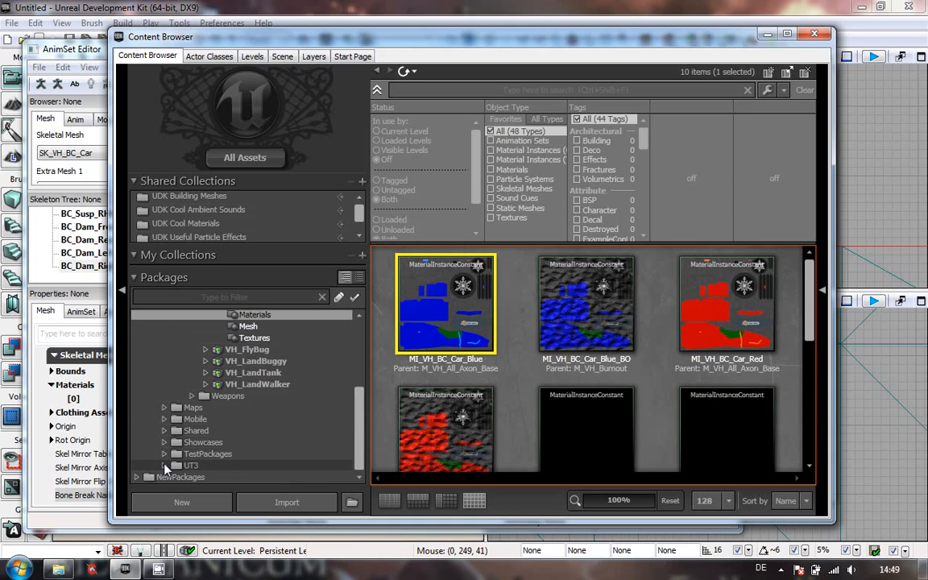
{"action": "left_click", "coordinate": [164, 465]}
{"action": "scroll", "coordinate": [166, 472], "scroll_direction": "down", "scroll_amount": 3}
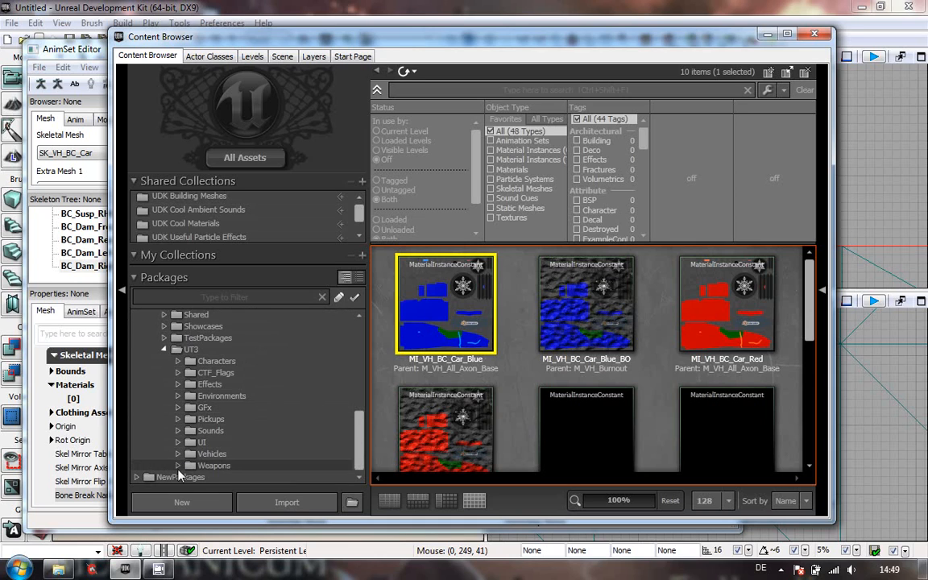
{"action": "left_click", "coordinate": [178, 454]}
{"action": "scroll", "coordinate": [274, 403], "scroll_direction": "down", "scroll_amount": 3}
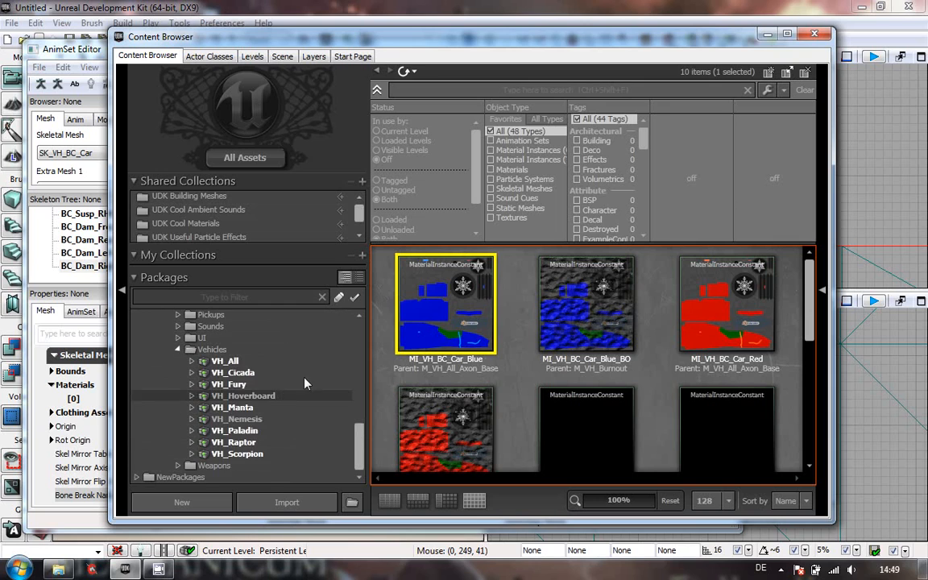
{"action": "left_click", "coordinate": [237, 454]}
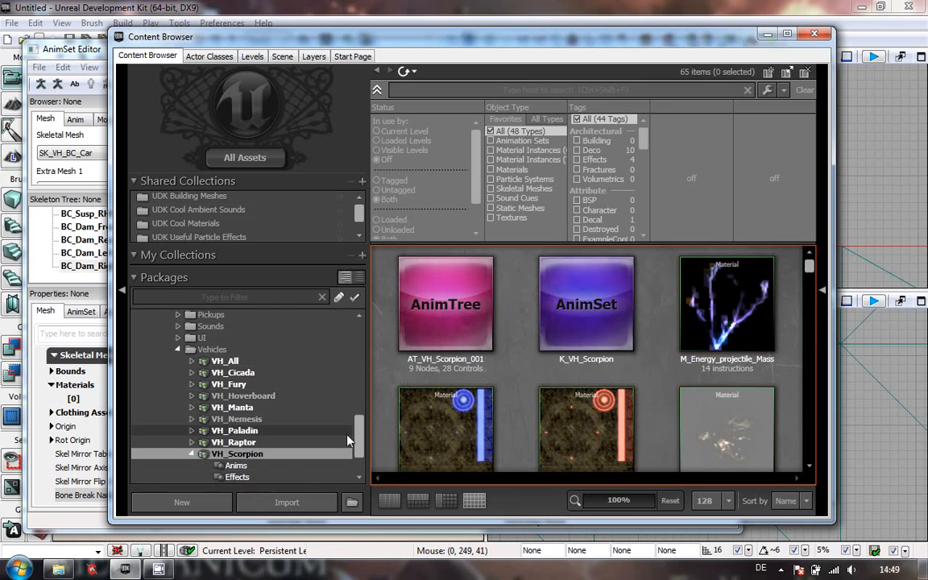
{"action": "scroll", "coordinate": [323, 419], "scroll_direction": "down", "scroll_amount": 2}
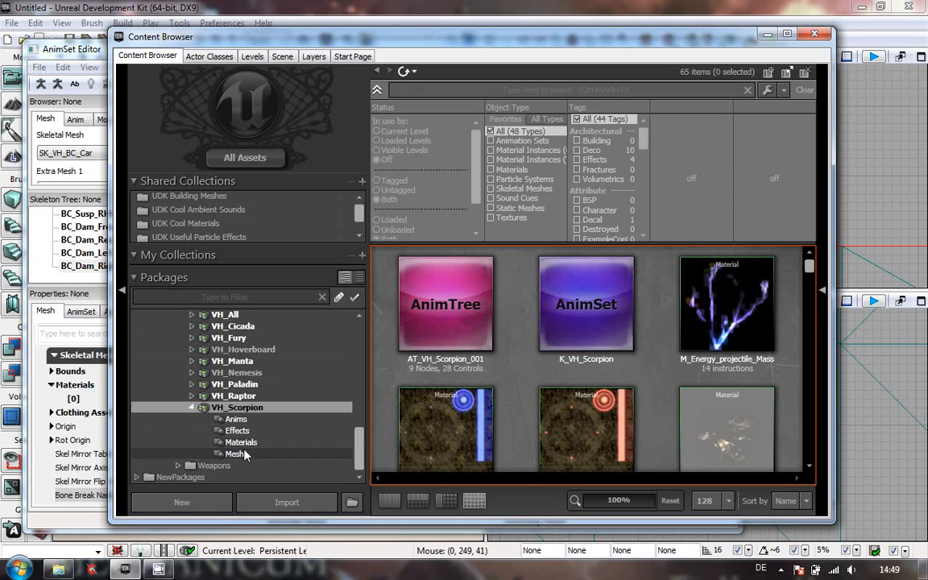
{"action": "left_click", "coordinate": [245, 454]}
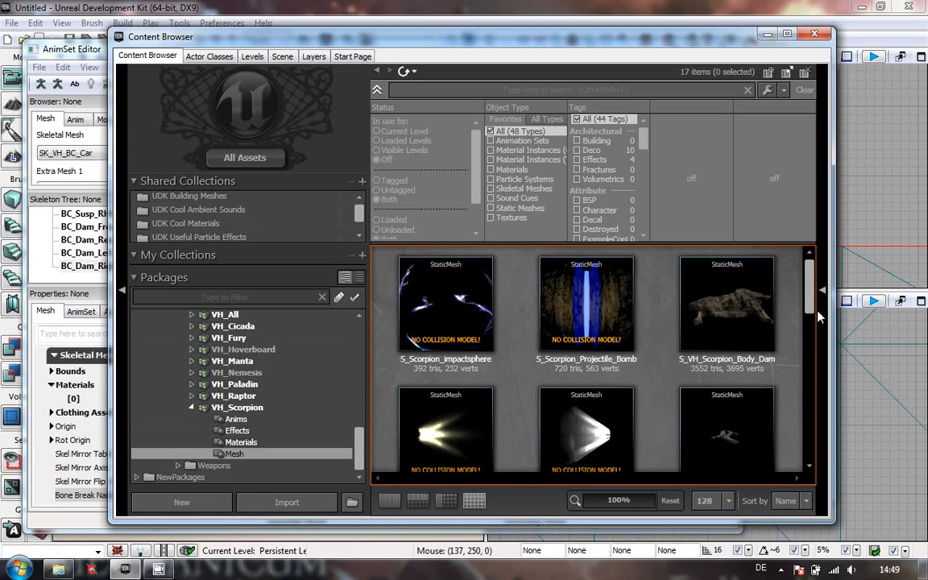
- Find the SK_VH_Scorpion_001 skeletal mesh among the Scorpion assets and open it in the AnimSet Editor
{"action": "left_click_drag", "start_coordinate": [811, 300], "coordinate": [804, 470]}
{"action": "scroll", "coordinate": [734, 375], "scroll_direction": "up", "scroll_amount": 3}
{"action": "scroll", "coordinate": [733, 374], "scroll_direction": "down", "scroll_amount": 1}
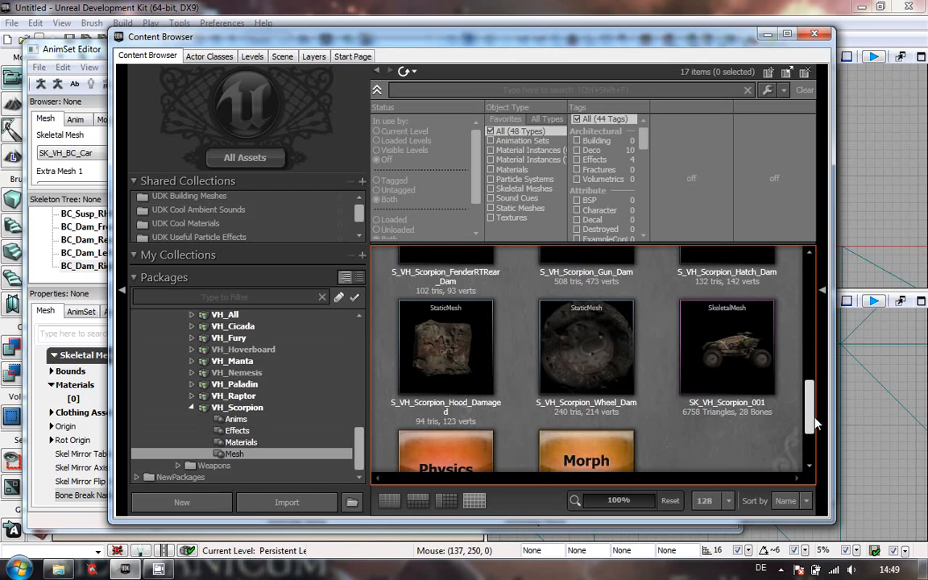
{"action": "double_click", "coordinate": [743, 373]}
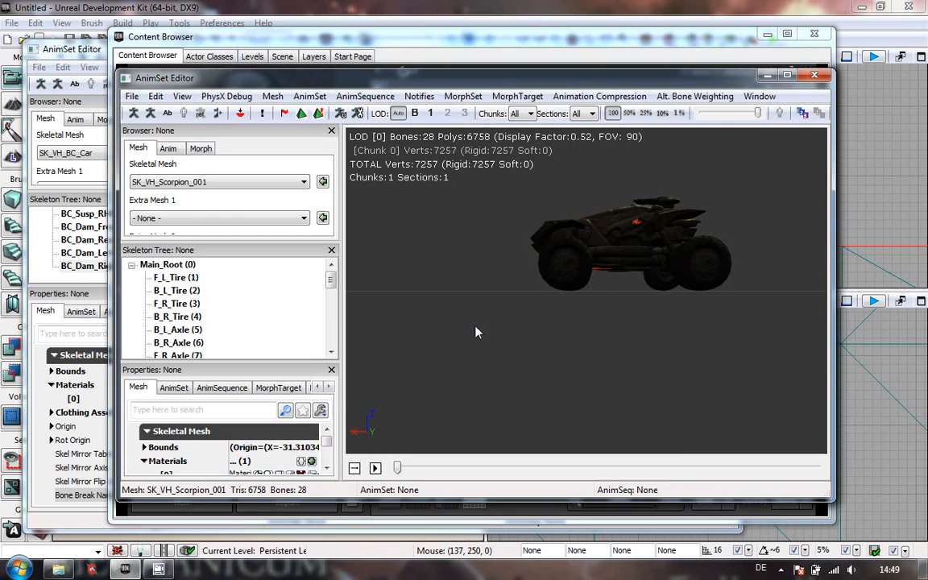
- Close the Content Browser and place the Scorpion's AnimSet Editor so the car's mesh and skeleton settings remain accessible beside it
{"action": "left_click_drag", "start_coordinate": [481, 42], "coordinate": [573, 24]}
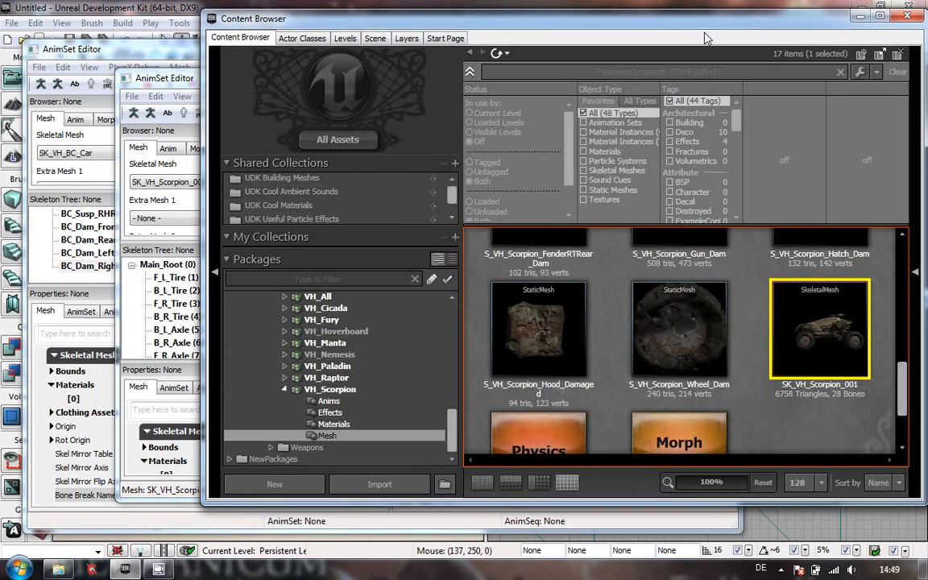
{"action": "left_click", "coordinate": [912, 14]}
{"action": "left_click_drag", "start_coordinate": [469, 78], "coordinate": [580, 49]}
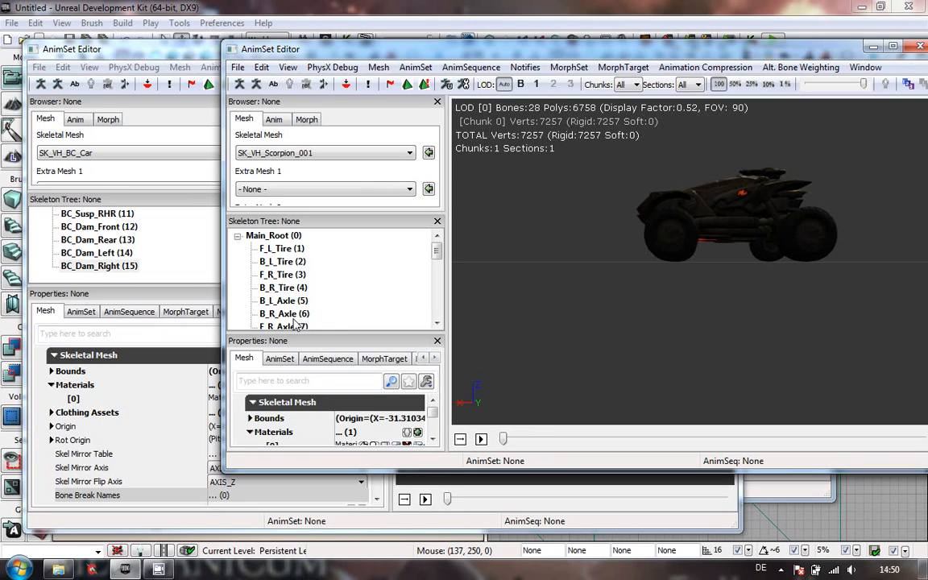
- Display the Scorpion's bones, enlarge its properties area, and examine its LODInfo and Per Poly Collision Bones entries
{"action": "left_click", "coordinate": [434, 255]}
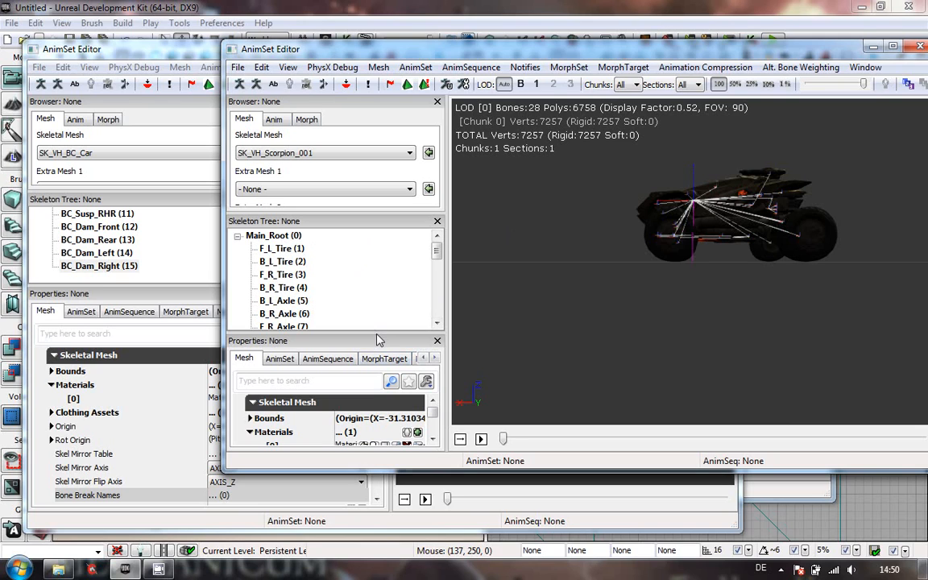
{"action": "left_click_drag", "start_coordinate": [379, 340], "coordinate": [394, 269]}
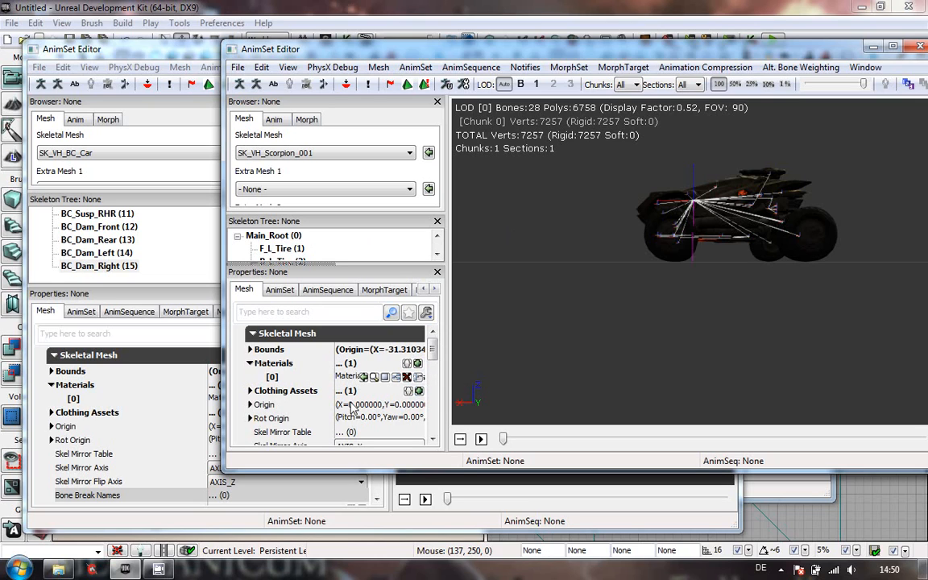
{"action": "left_click_drag", "start_coordinate": [433, 353], "coordinate": [431, 381]}
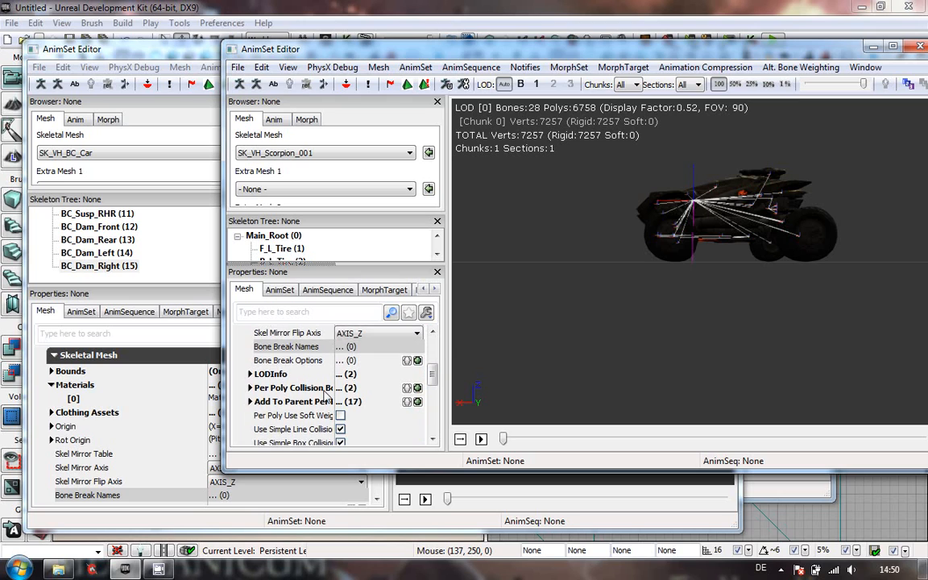
{"action": "left_click", "coordinate": [250, 374]}
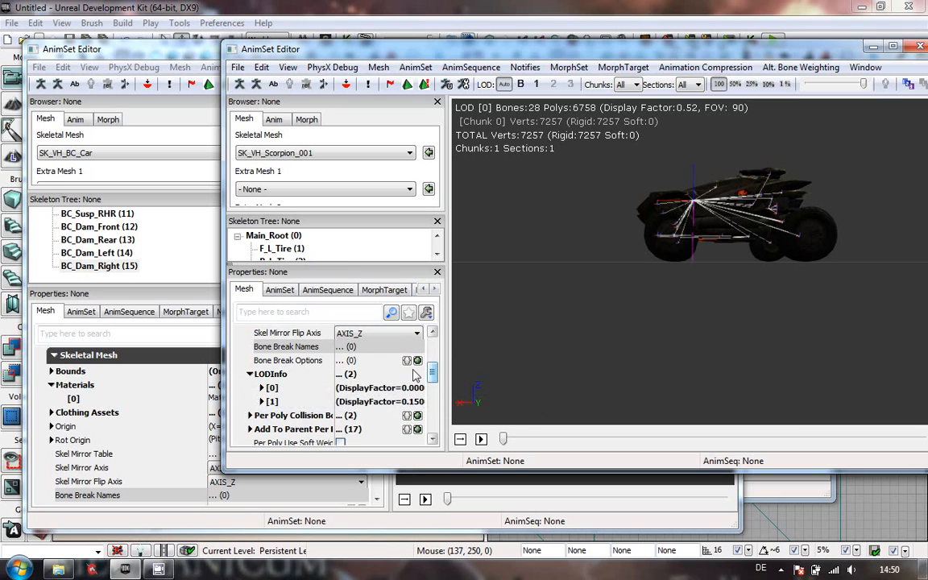
{"action": "left_click", "coordinate": [250, 375]}
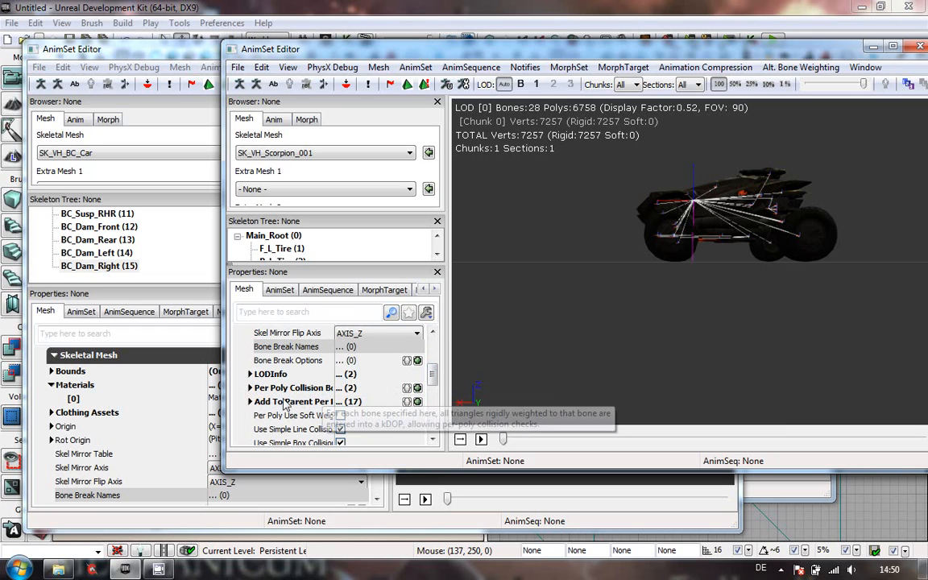
{"action": "left_click", "coordinate": [251, 387]}
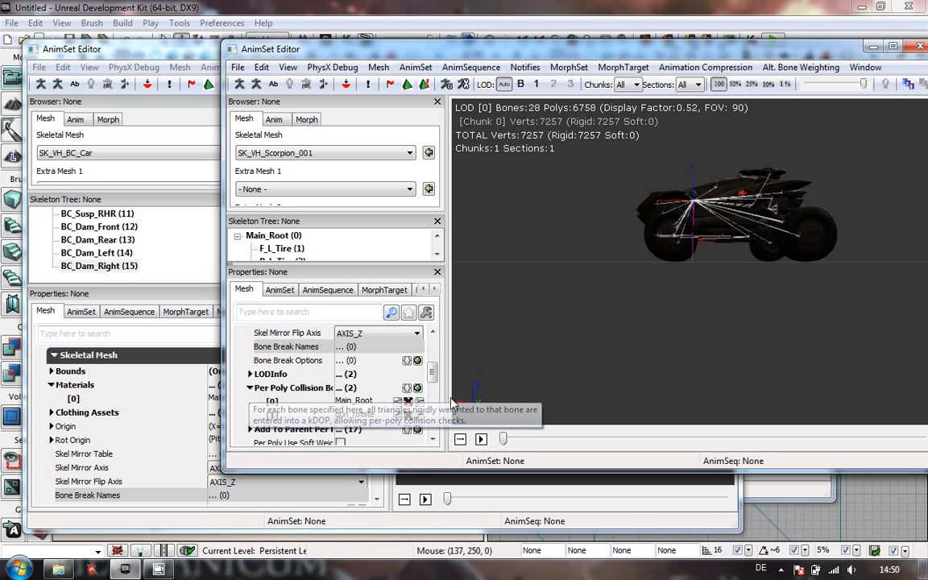
{"action": "left_click_drag", "start_coordinate": [433, 373], "coordinate": [435, 390]}
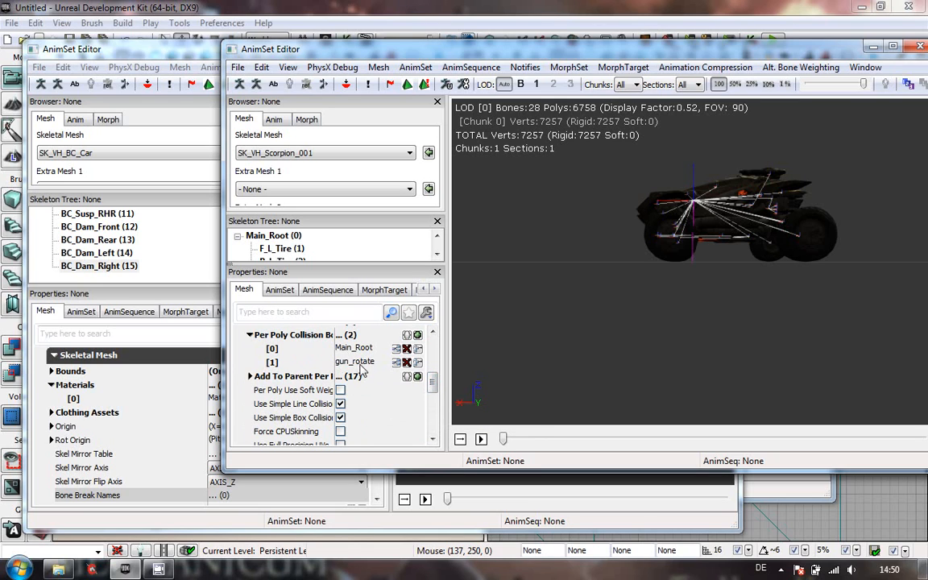
- Display the bone names on the Scorpion mesh and review its simple line and box collision options
{"action": "left_click_drag", "start_coordinate": [690, 325], "coordinate": [717, 260]}
{"action": "left_click_drag", "start_coordinate": [617, 247], "coordinate": [613, 195]}
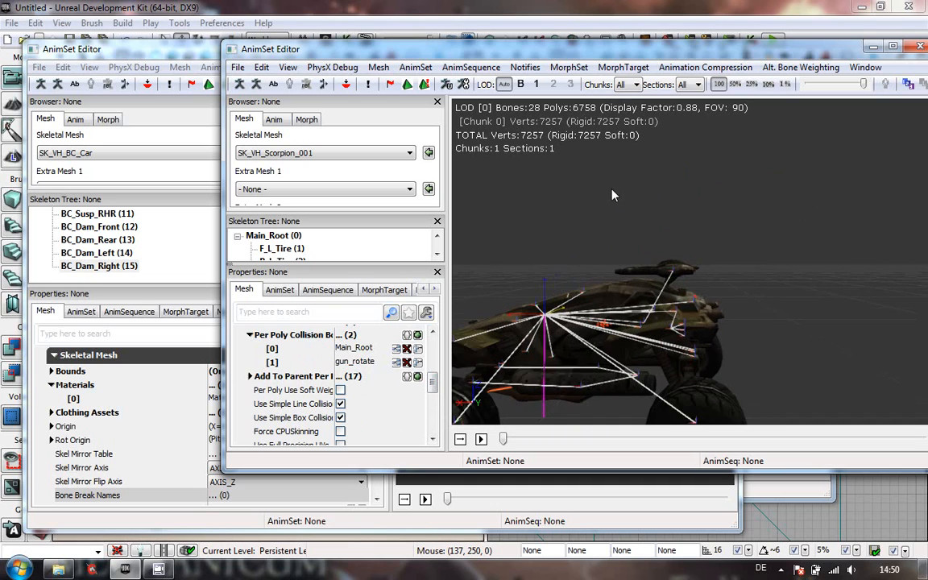
{"action": "left_click", "coordinate": [274, 84]}
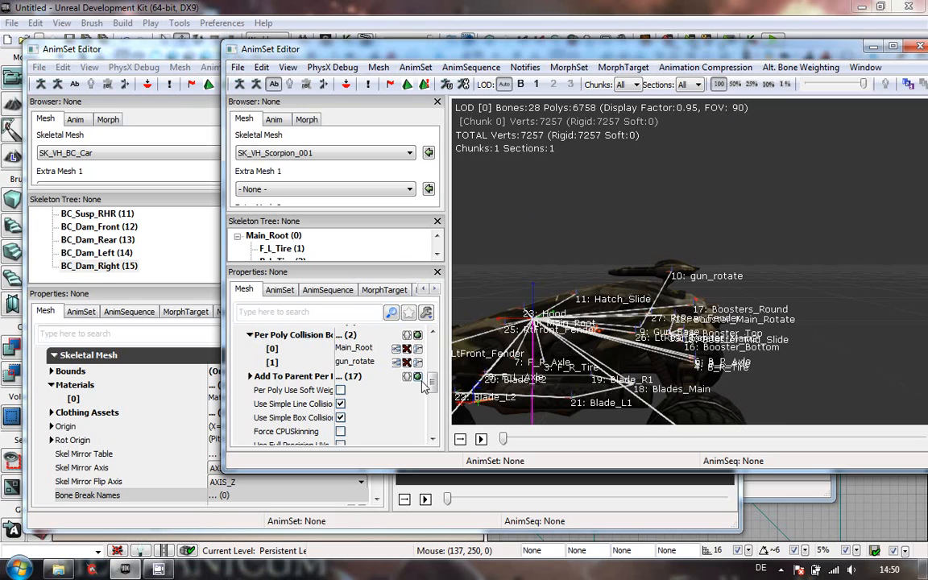
{"action": "scroll", "coordinate": [433, 385], "scroll_direction": "down", "scroll_amount": 2}
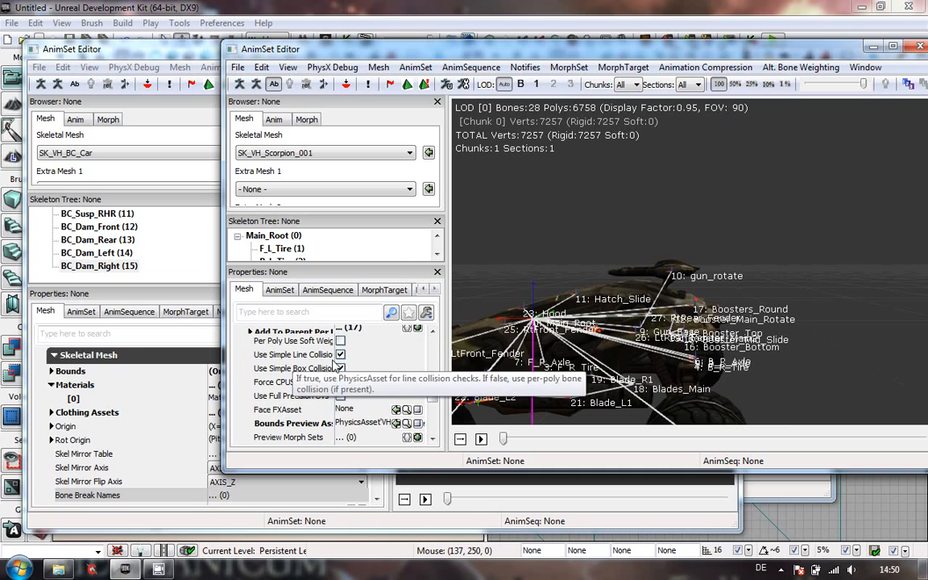
- Switch to the SK_VH_BC_Car editor and check its simple line and box collision options against the Scorpion's
{"action": "left_click", "coordinate": [133, 270]}
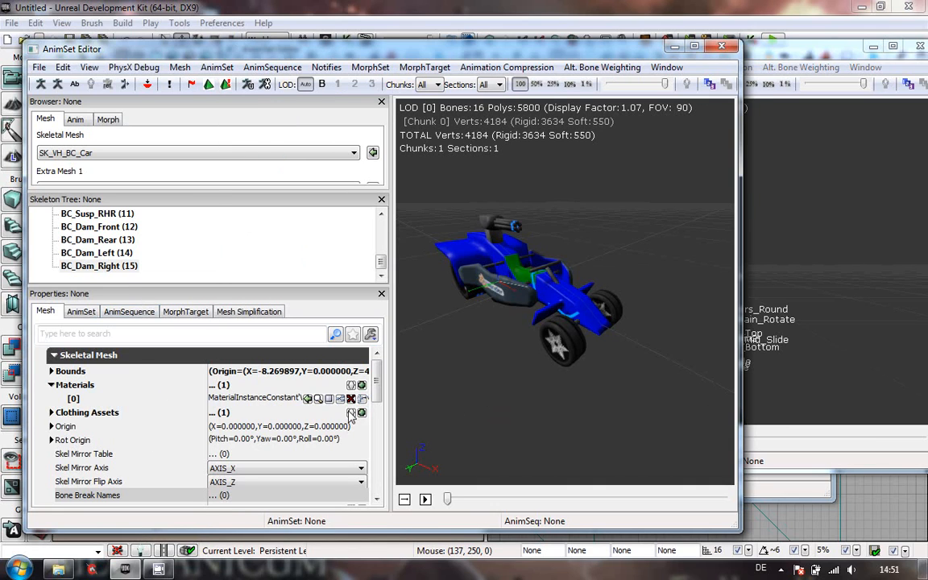
{"action": "scroll", "coordinate": [379, 417], "scroll_direction": "down", "scroll_amount": 5}
{"action": "scroll", "coordinate": [379, 416], "scroll_direction": "down", "scroll_amount": 3}
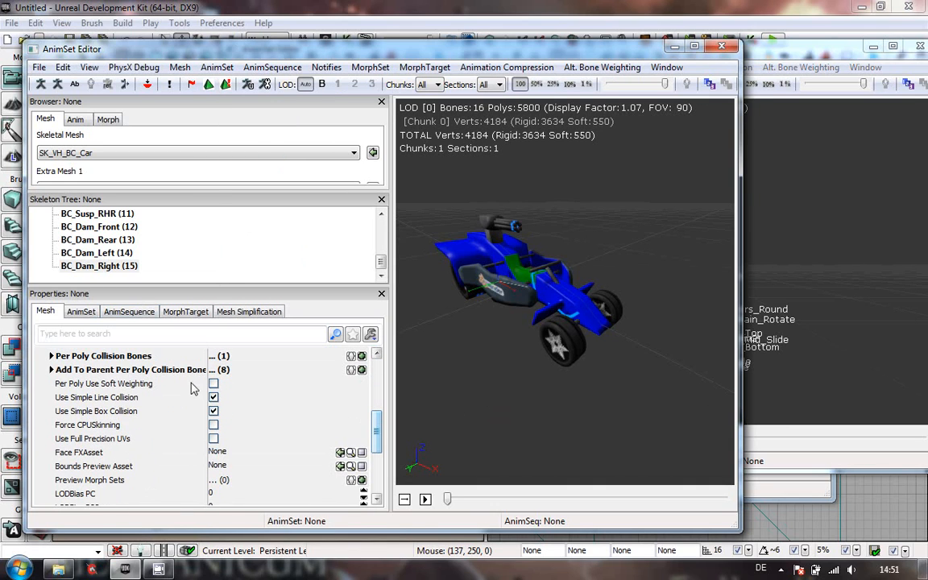
- Return to the Scorpion's AnimSet Editor, inspect its Bounds Preview Asset reference and bone layout, and dismiss that editor window
{"action": "left_click", "coordinate": [826, 54]}
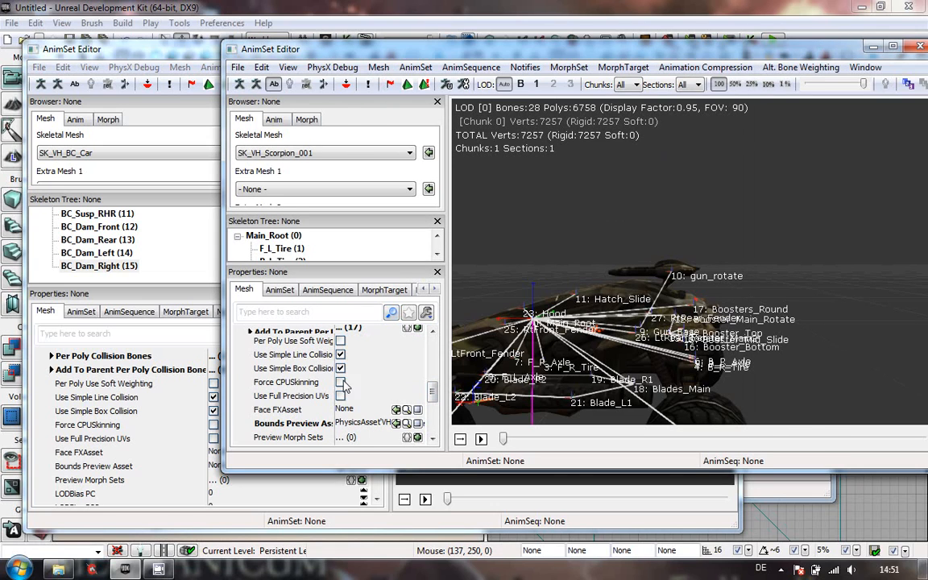
{"action": "left_click", "coordinate": [359, 425]}
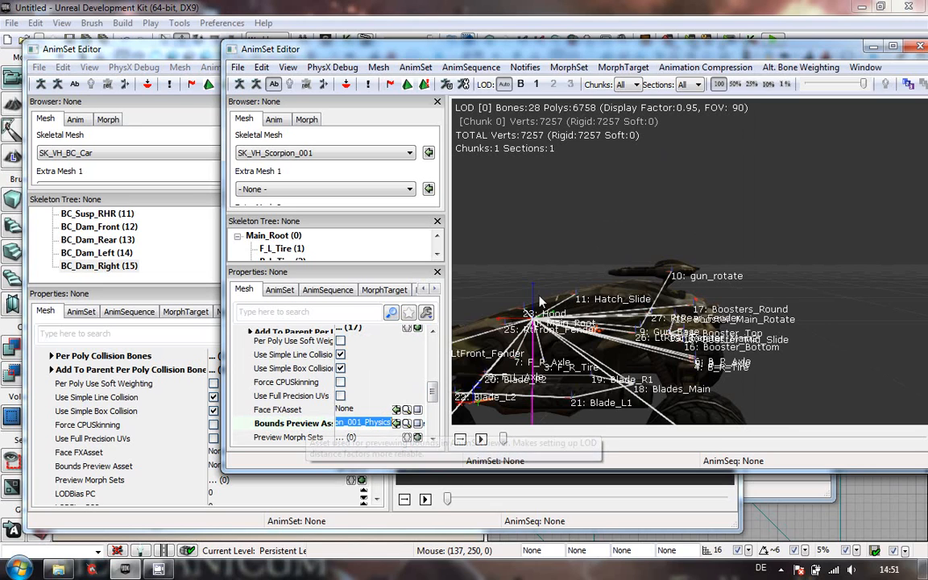
{"action": "middle_click_drag", "start_coordinate": [709, 198], "coordinate": [710, 211]}
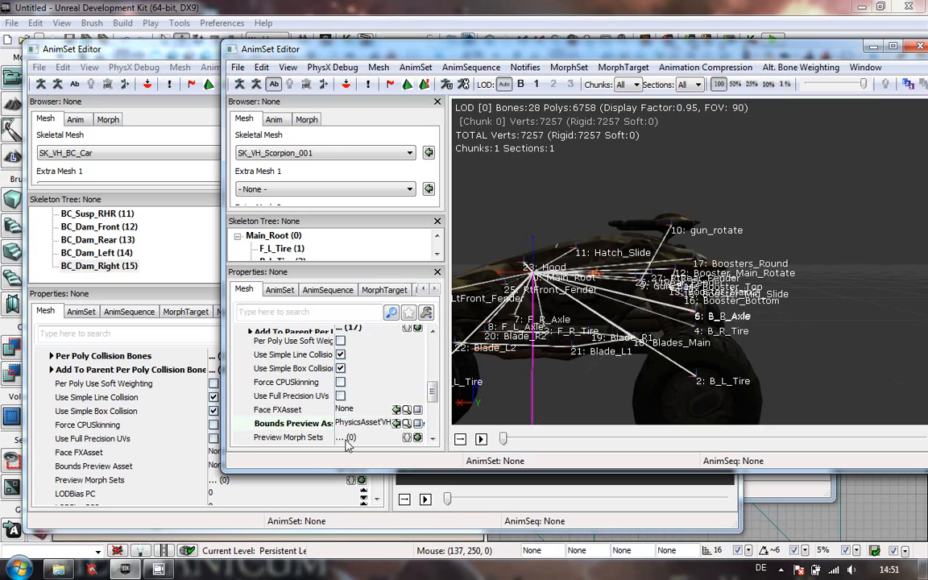
{"action": "mouse_move", "coordinate": [431, 393]}
{"action": "left_mouse_down"}
{"action": "mouse_move", "coordinate": [433, 429]}
{"action": "mouse_move", "coordinate": [435, 379]}
{"action": "left_mouse_up"}
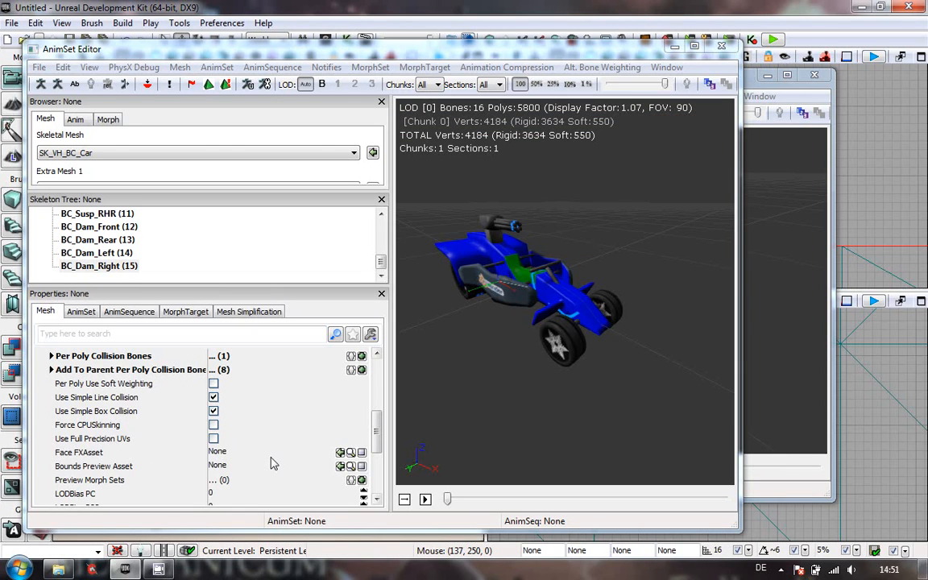
- Review the car model and its mesh properties, expanding the first LODInfo entry to inspect it and collapsing LODInfo again
{"action": "mouse_move", "coordinate": [377, 427]}
{"action": "left_mouse_down"}
{"action": "mouse_move", "coordinate": [382, 380]}
{"action": "mouse_move", "coordinate": [385, 456]}
{"action": "mouse_move", "coordinate": [389, 413]}
{"action": "left_mouse_up"}
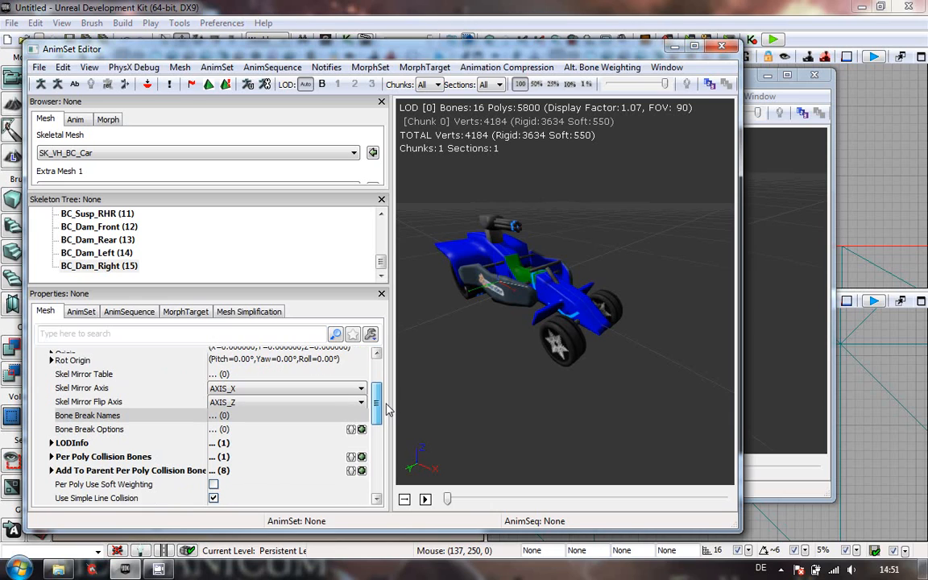
{"action": "left_click_drag", "start_coordinate": [575, 375], "coordinate": [397, 404]}
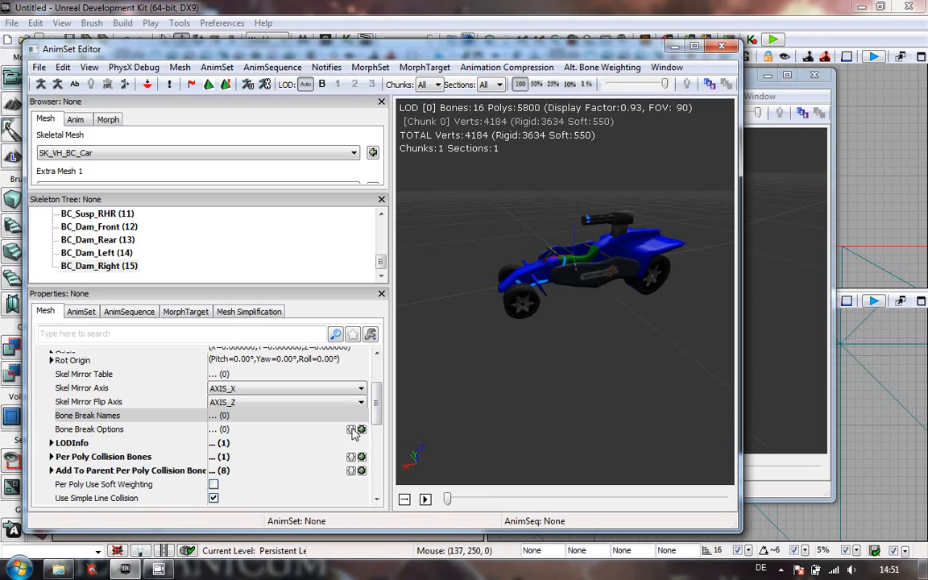
{"action": "mouse_move", "coordinate": [378, 416]}
{"action": "left_mouse_down"}
{"action": "mouse_move", "coordinate": [381, 402]}
{"action": "mouse_move", "coordinate": [377, 432]}
{"action": "left_mouse_up"}
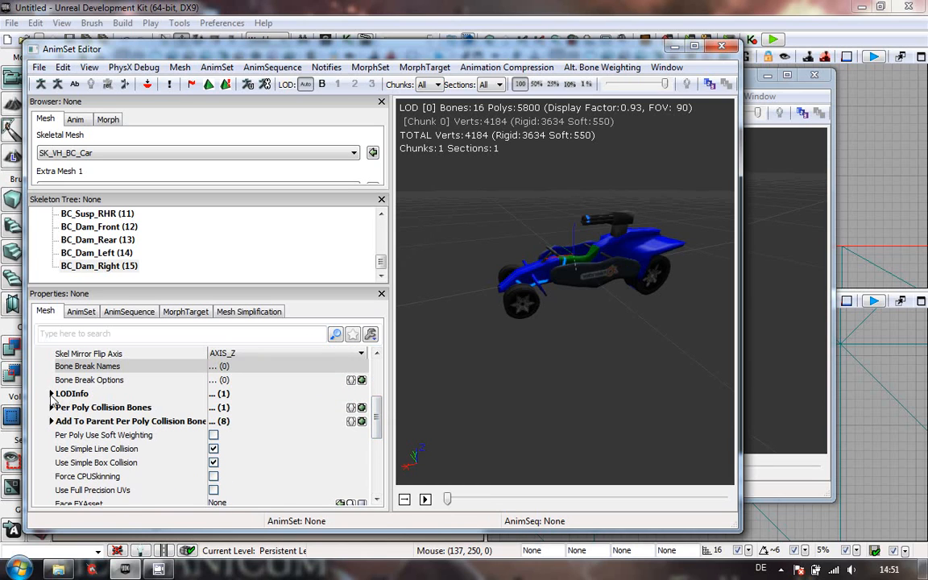
{"action": "left_click", "coordinate": [51, 393]}
{"action": "left_click", "coordinate": [64, 408]}
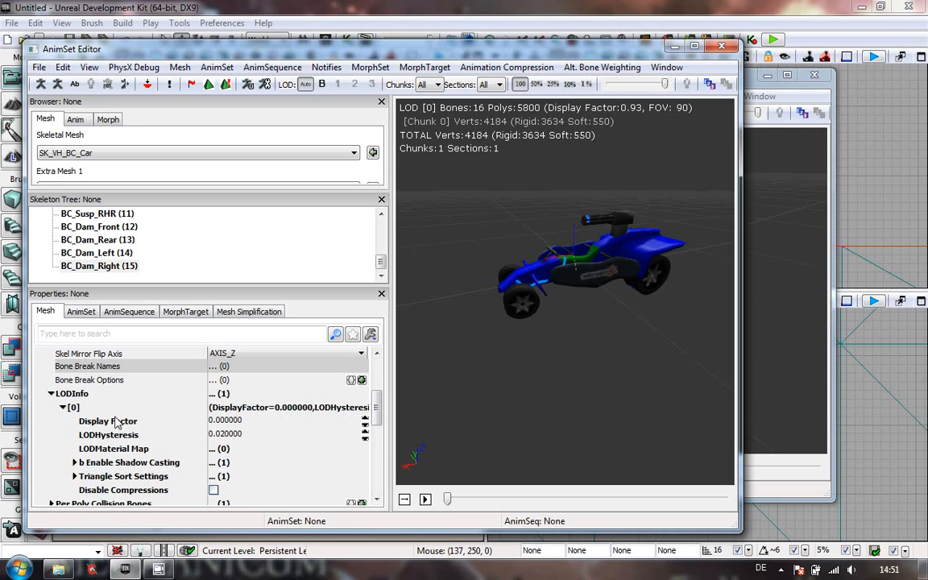
{"action": "left_click", "coordinate": [51, 394]}
{"action": "mouse_move", "coordinate": [378, 425]}
{"action": "left_mouse_down"}
{"action": "mouse_move", "coordinate": [378, 457]}
{"action": "mouse_move", "coordinate": [377, 421]}
{"action": "left_mouse_up"}
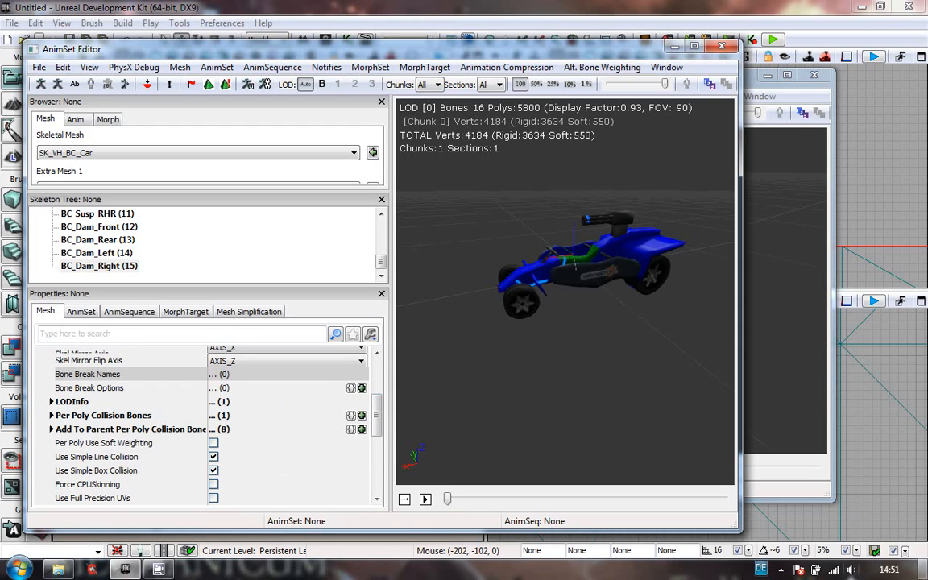
{"action": "left_click", "coordinate": [782, 570]}
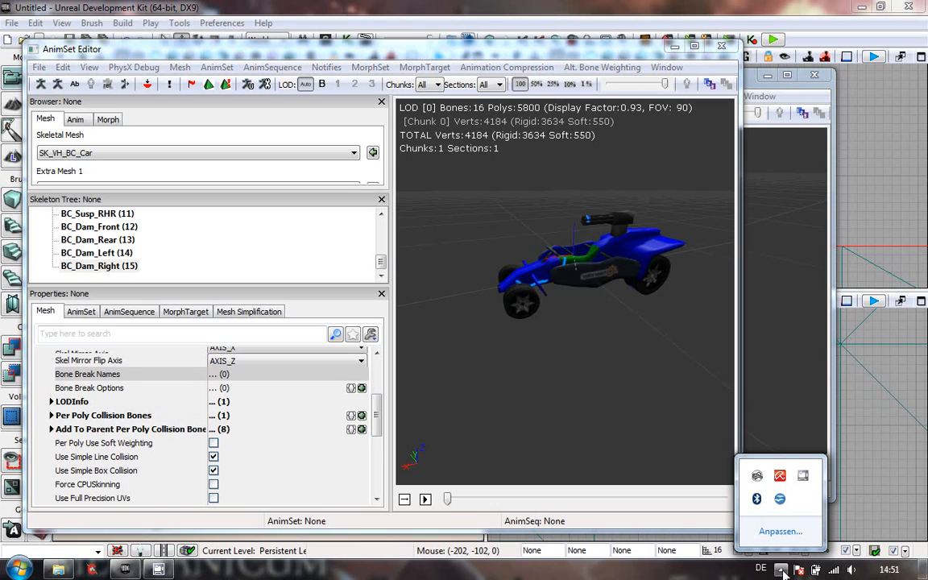
{"action": "left_click", "coordinate": [804, 478]}
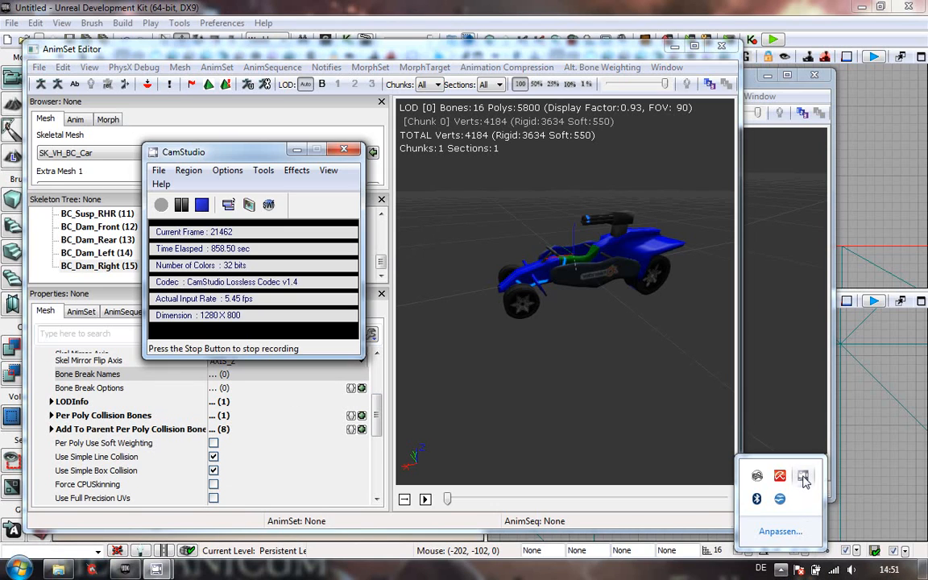